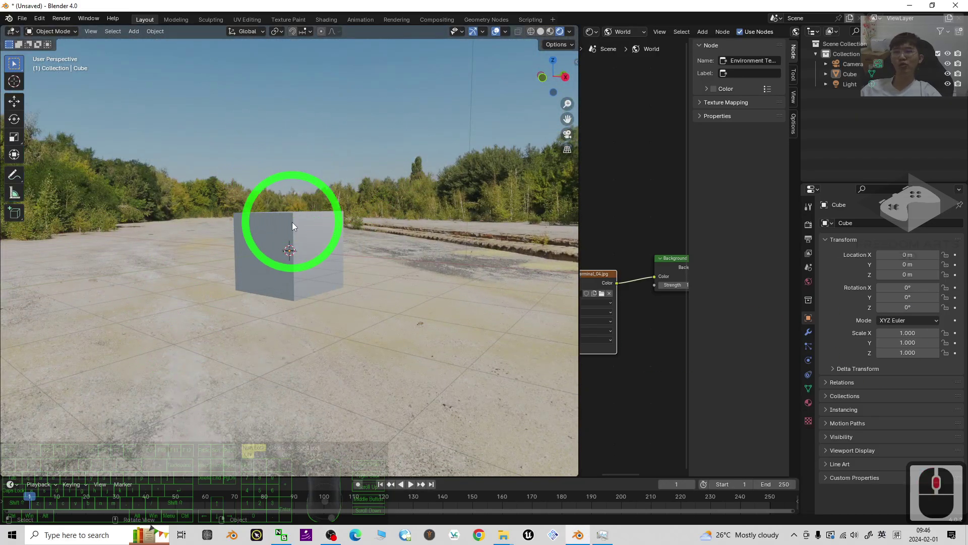
# Orbit the existing scene to view the cube against the sky, then minimise Blender
pyautogui.moveTo(292, 222); pyautogui.dragTo(515, 201, button='middle')
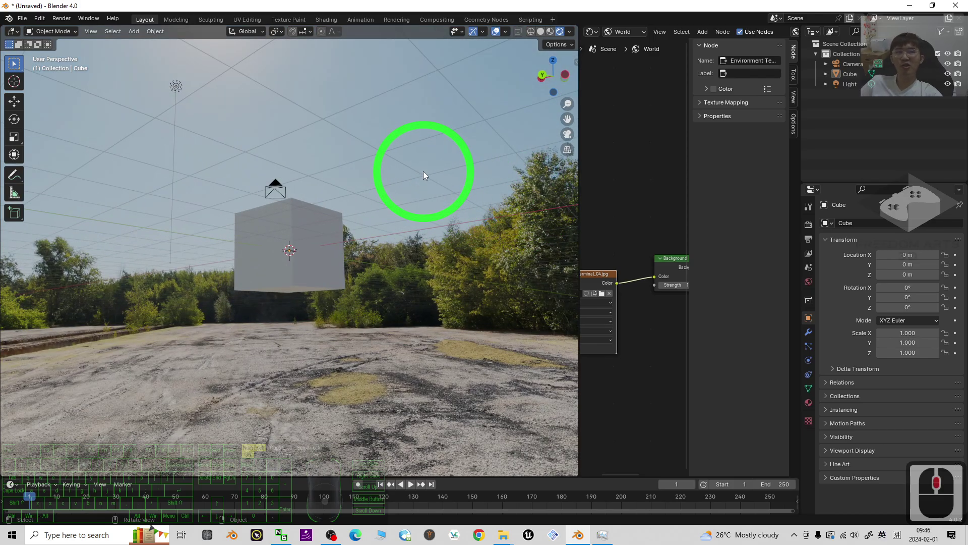
pyautogui.moveTo(423, 171); pyautogui.dragTo(144, 198, button='middle')
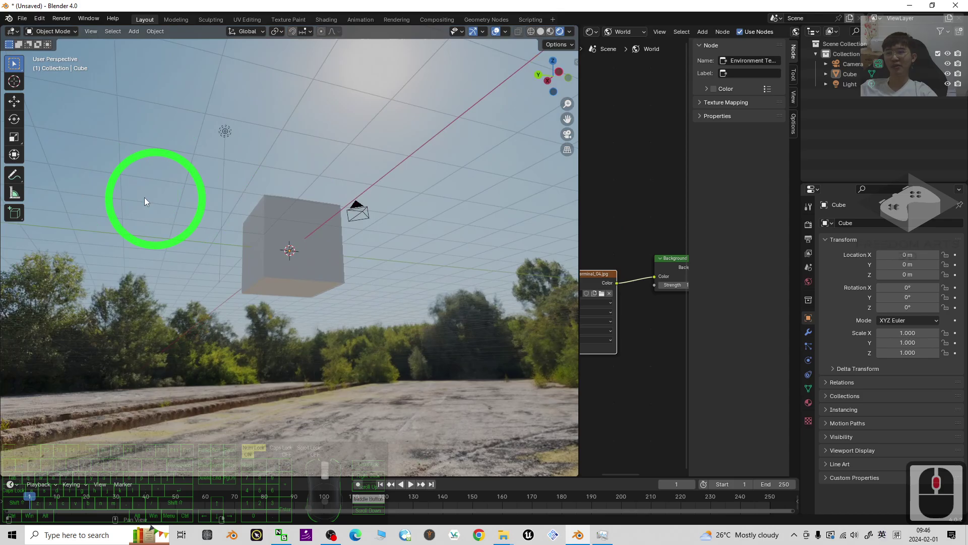
pyautogui.moveTo(322, 166); pyautogui.dragTo(510, 233, button='middle')
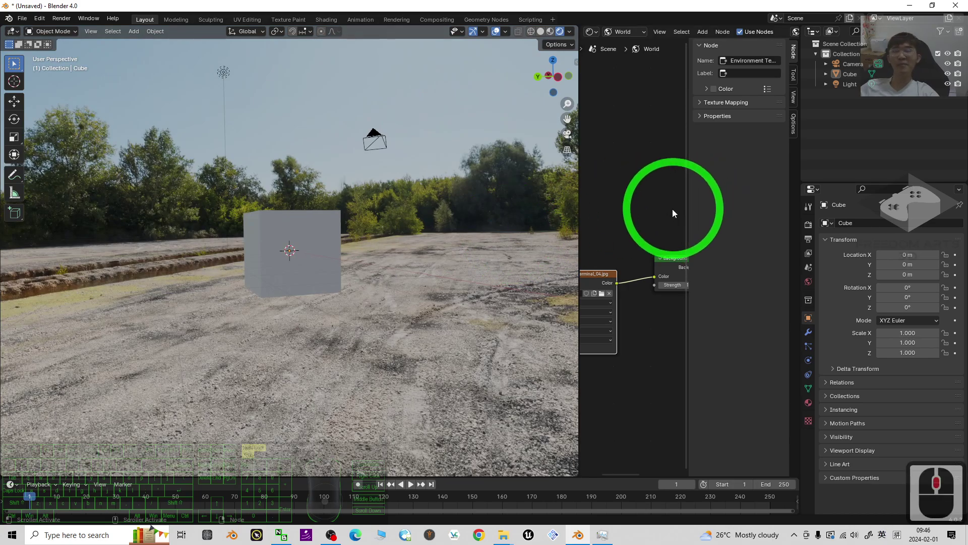
pyautogui.moveTo(472, 272); pyautogui.dragTo(533, 212, button='middle')
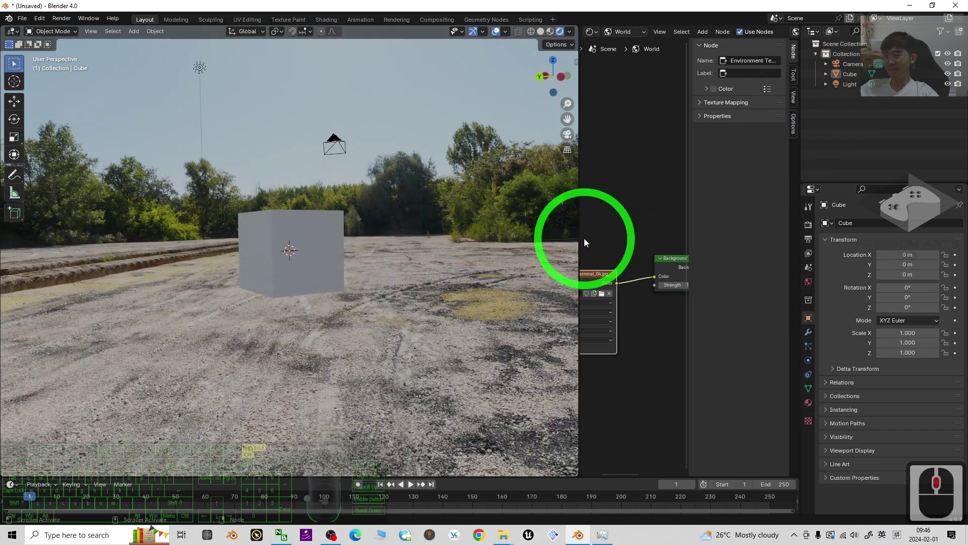
pyautogui.click(908, 7)
# Start a new Blender 4.0 window with the default cube in Rendered shading
pyautogui.rightClick(579, 536)
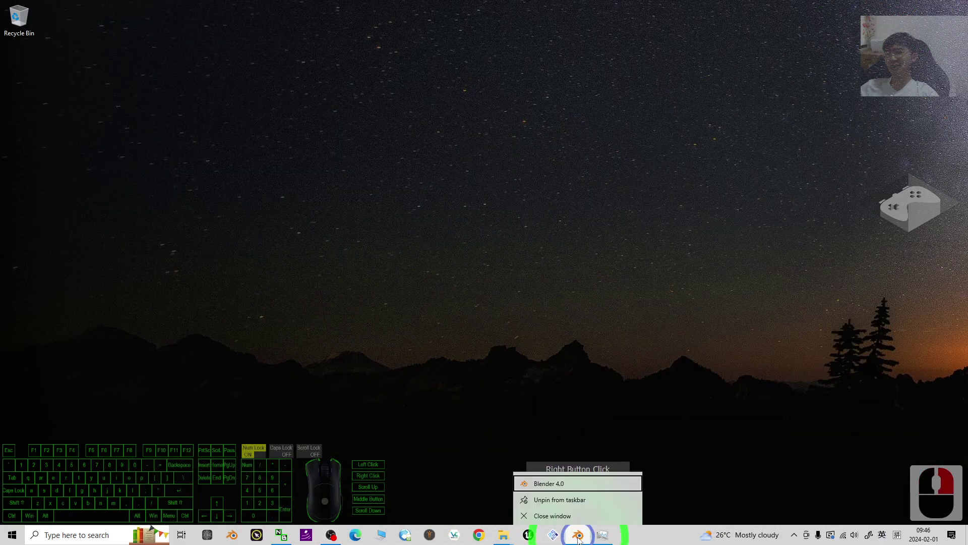
pyautogui.click(558, 482)
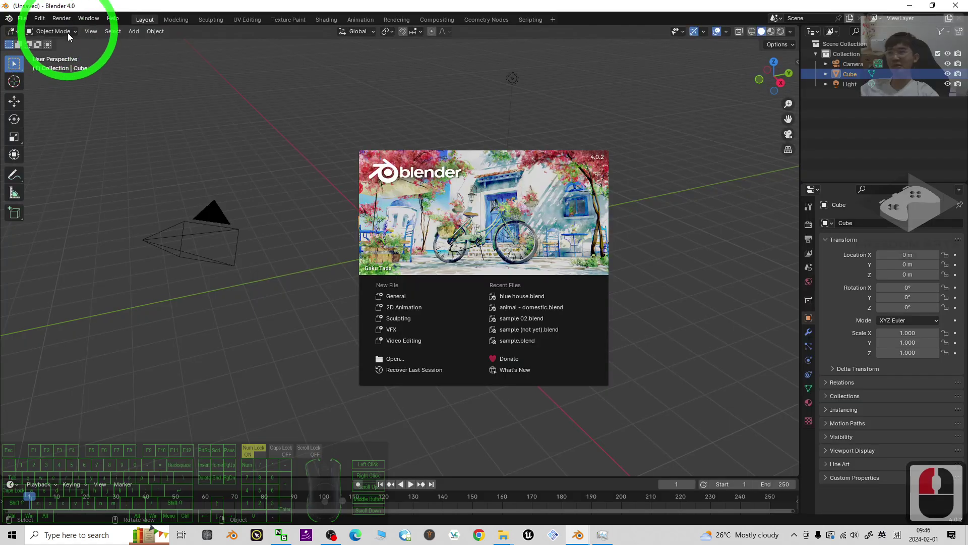
pyautogui.click(277, 232)
pyautogui.moveTo(410, 296); pyautogui.dragTo(675, 136, button='middle')
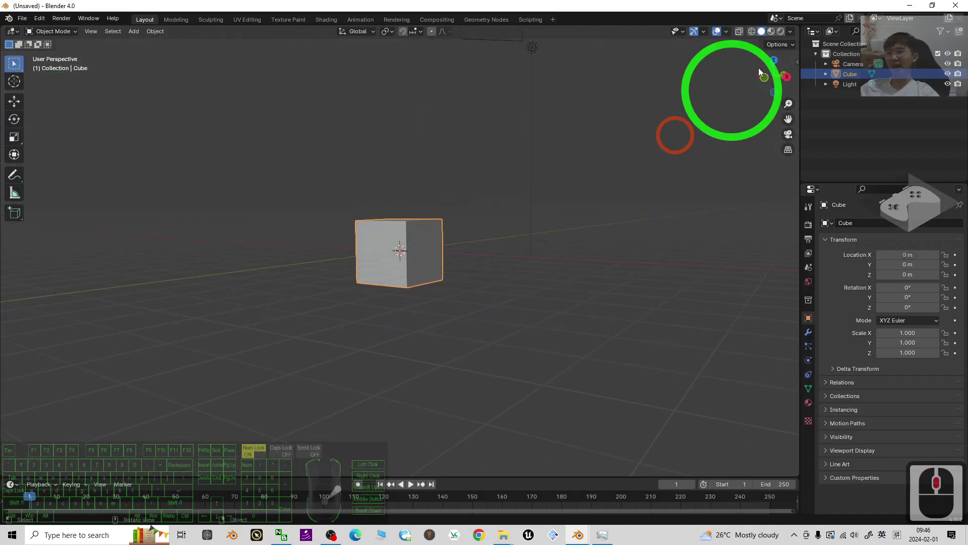
pyautogui.click(781, 32)
# Orbit around the default cube from eye level and above, then minimise Blender
pyautogui.moveTo(588, 190)
pyautogui.mouseDown(button='middle')
pyautogui.moveTo(551, 231)
pyautogui.moveTo(484, 229)
pyautogui.moveTo(781, 39)
pyautogui.mouseUp(button='middle')
pyautogui.moveTo(575, 208); pyautogui.dragTo(313, 144, button='middle')
pyautogui.moveTo(376, 216); pyautogui.dragTo(521, 124, button='middle')
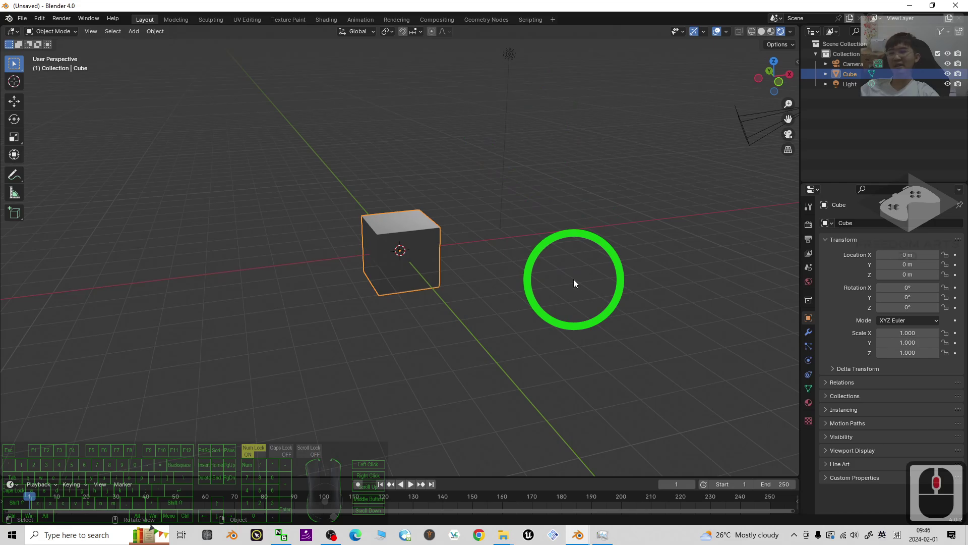
pyautogui.click(911, 7)
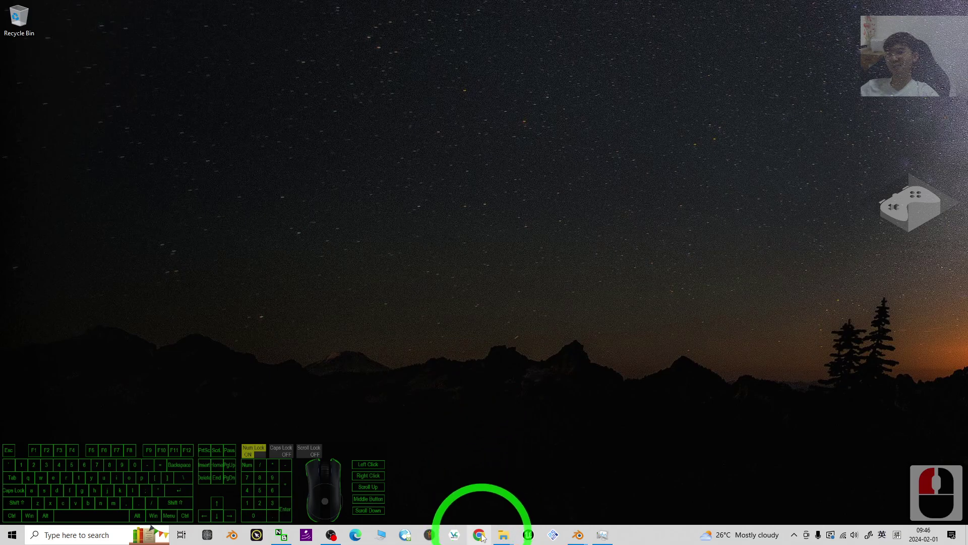
# Launch Chrome, search Google for 'hdri haven', and open the Poly Haven HDRIs result
pyautogui.click(480, 536)
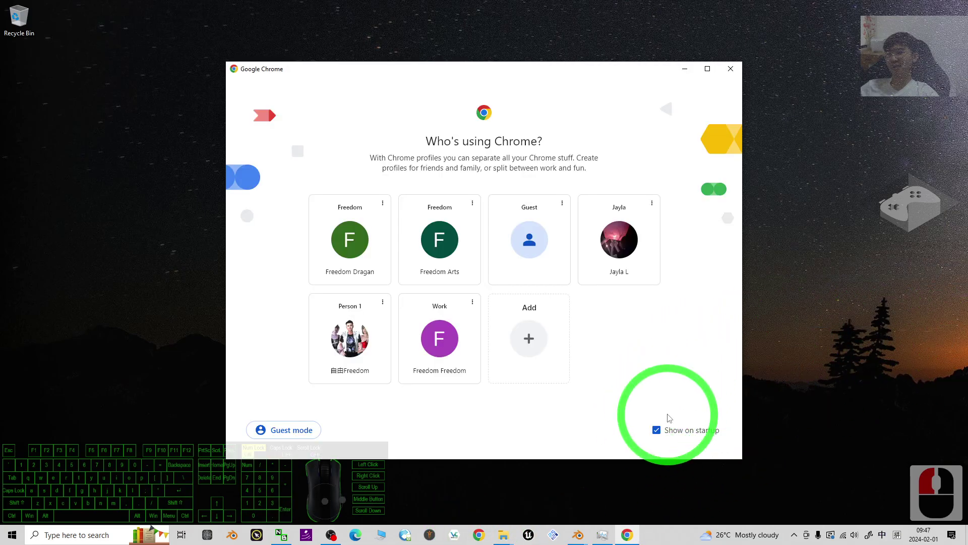
pyautogui.click(350, 335)
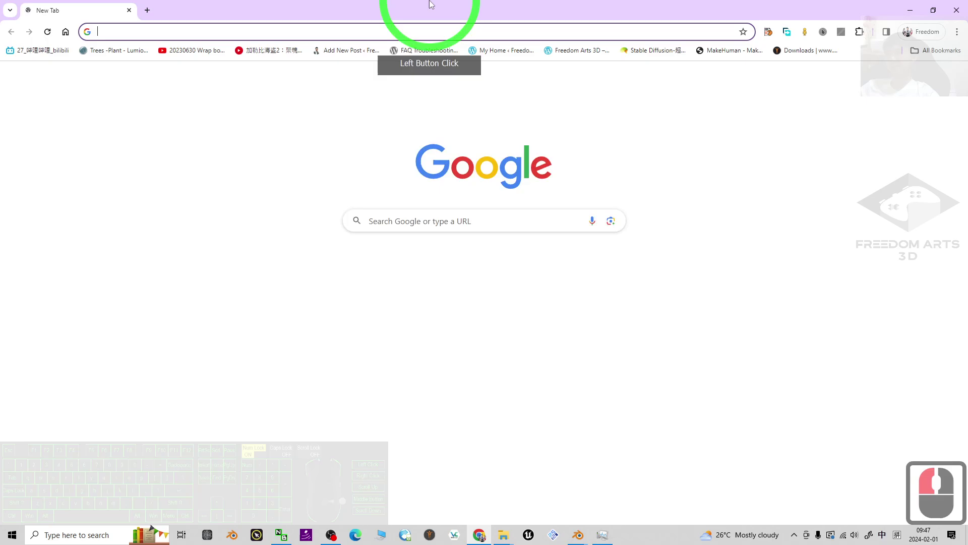
pyautogui.write('hdri h')
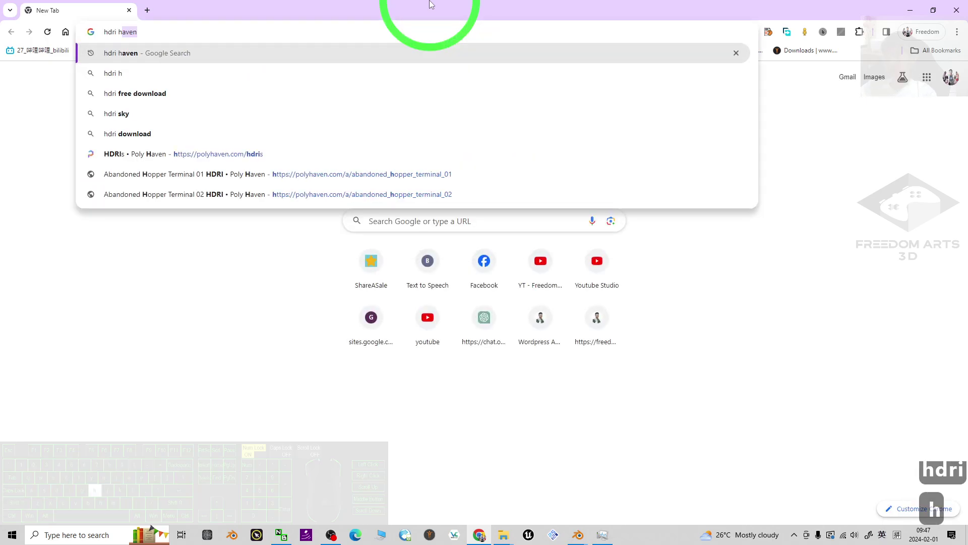
pyautogui.write('av')
pyautogui.press('BackSpace')
pyautogui.write('aven')
pyautogui.press('Return')
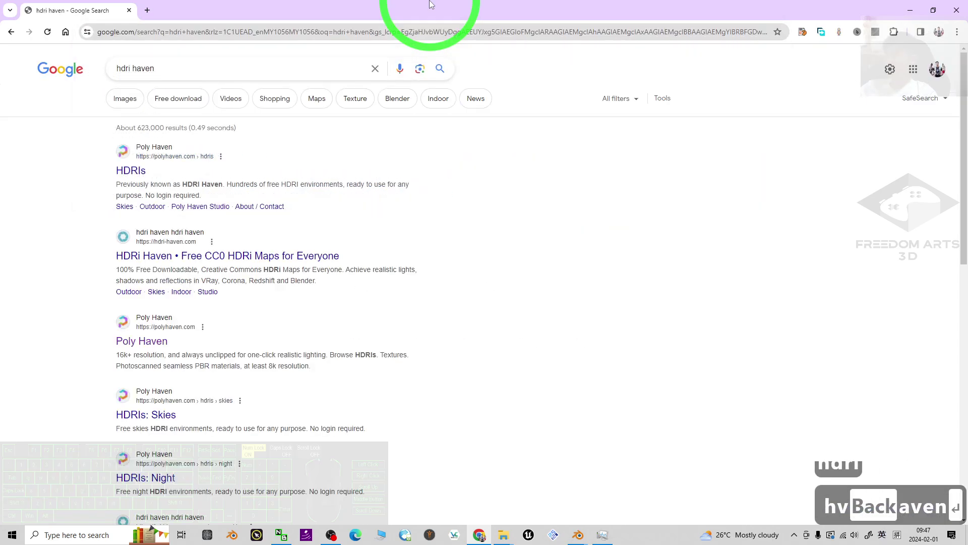
pyautogui.click(131, 172)
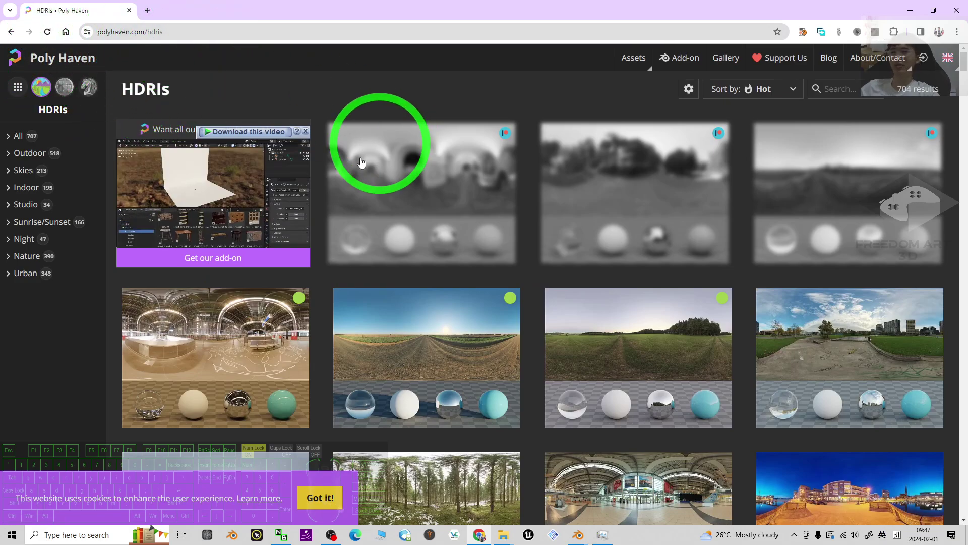
# Filter the HDRI library to Skies and open Limpopo Golf Course in a new tab
pyautogui.scroll(-4, 895, 330)
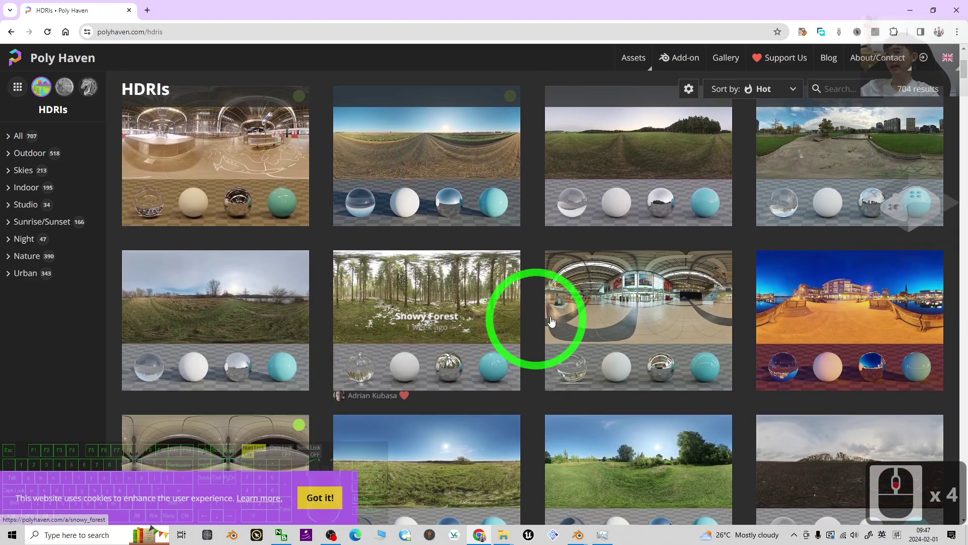
pyautogui.click(23, 136)
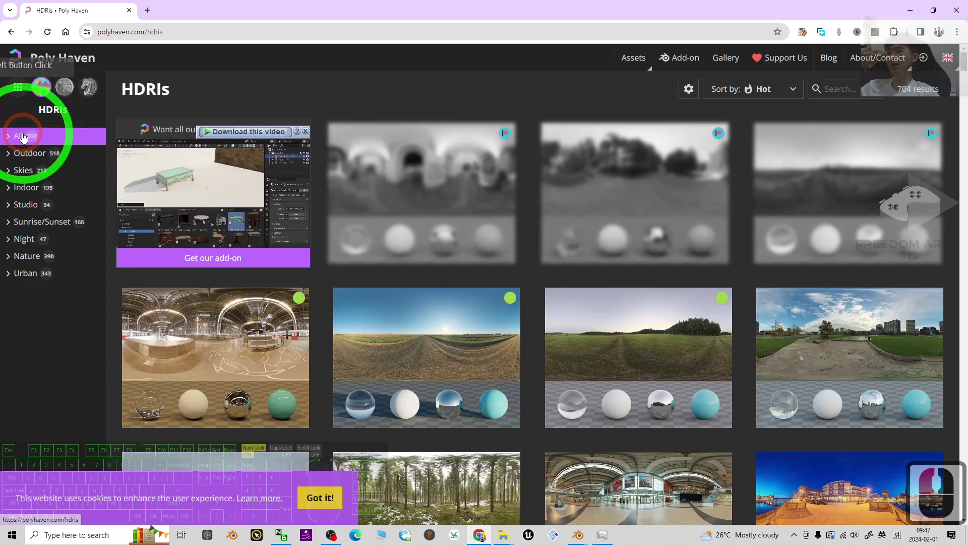
pyautogui.click(27, 174)
pyautogui.scroll(-9, 806, 310)
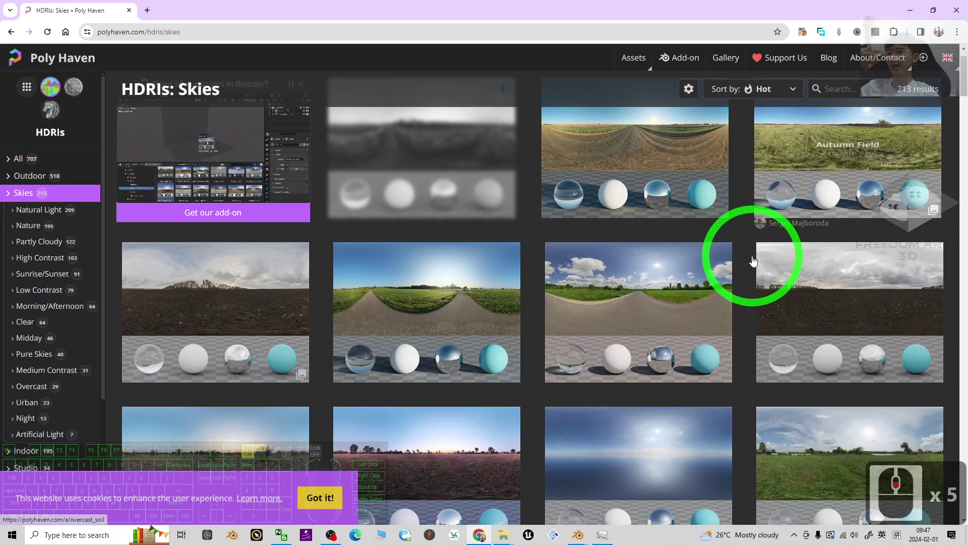
pyautogui.scroll(-2, 804, 335)
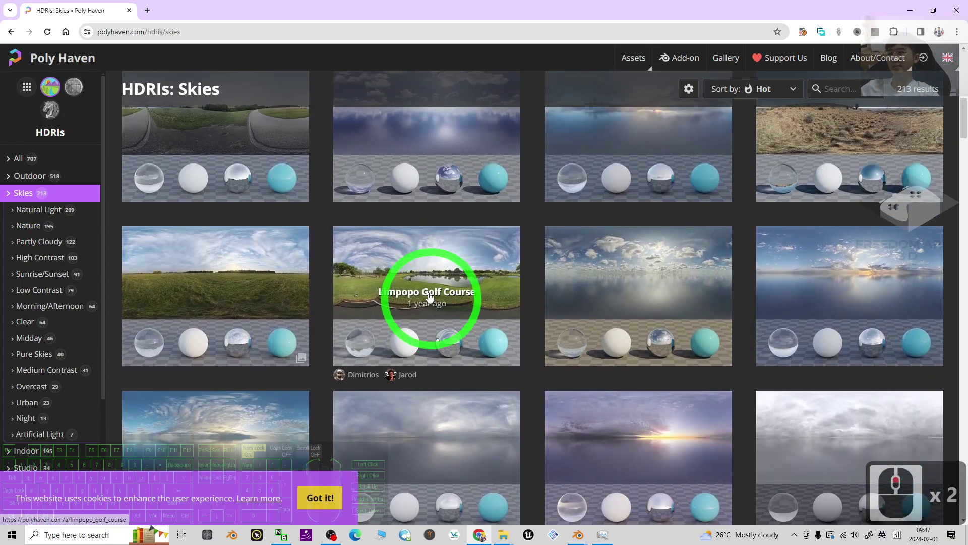
pyautogui.rightClick(439, 267)
pyautogui.click(486, 275)
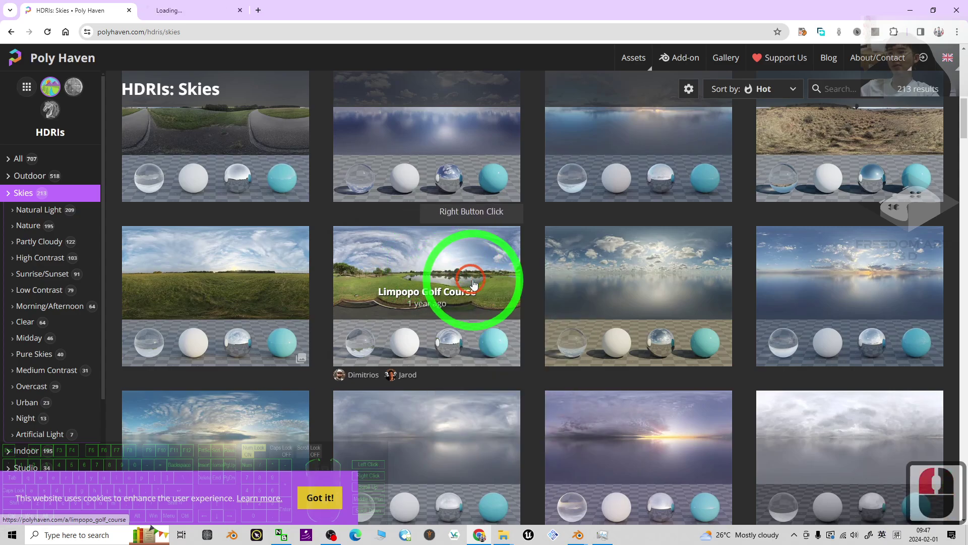
# Switch to the Limpopo Golf Course page and bring up its download options
pyautogui.click(161, 10)
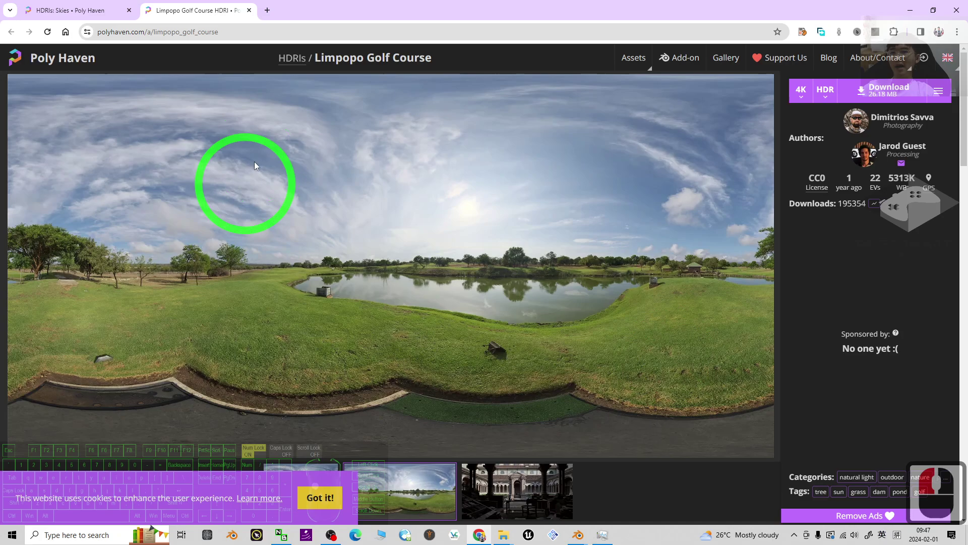
pyautogui.click(939, 92)
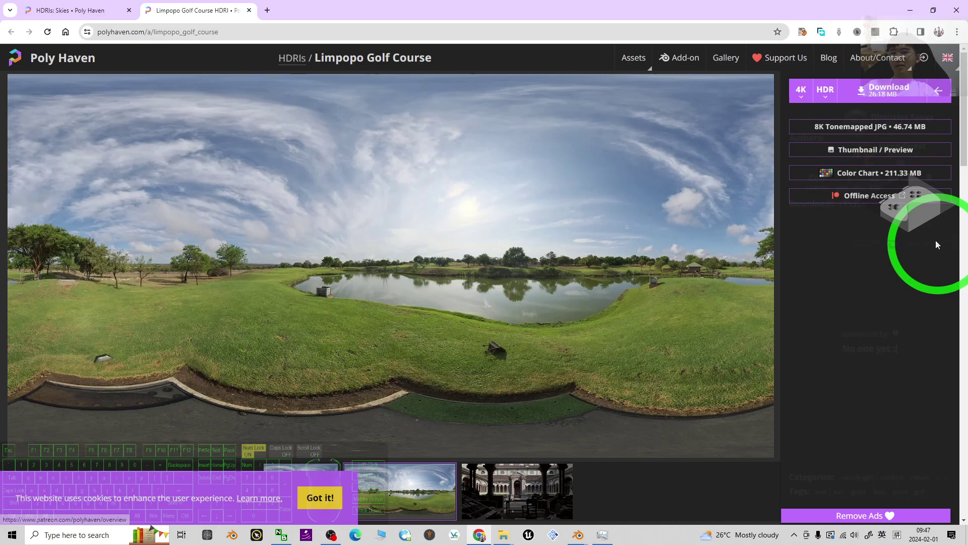
pyautogui.click(826, 96)
pyautogui.click(802, 93)
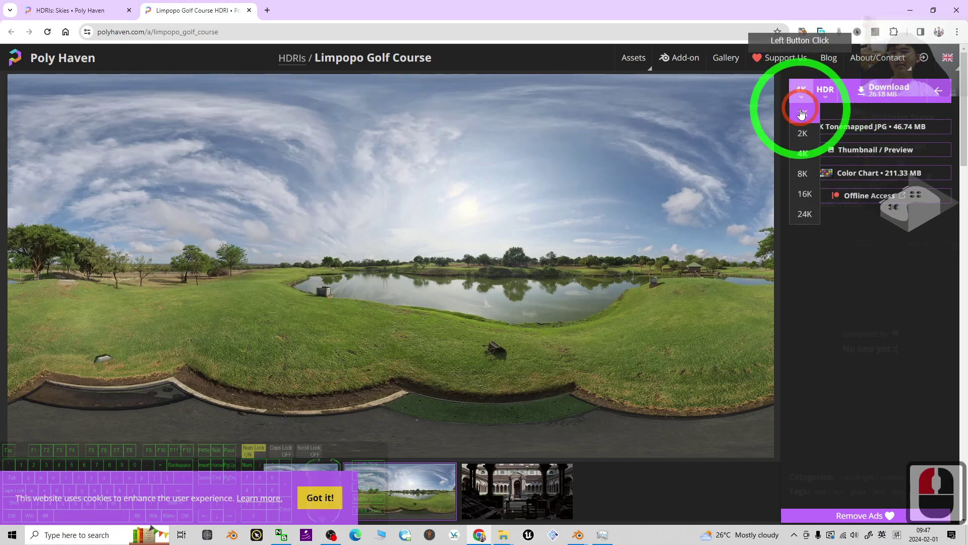
pyautogui.click(804, 156)
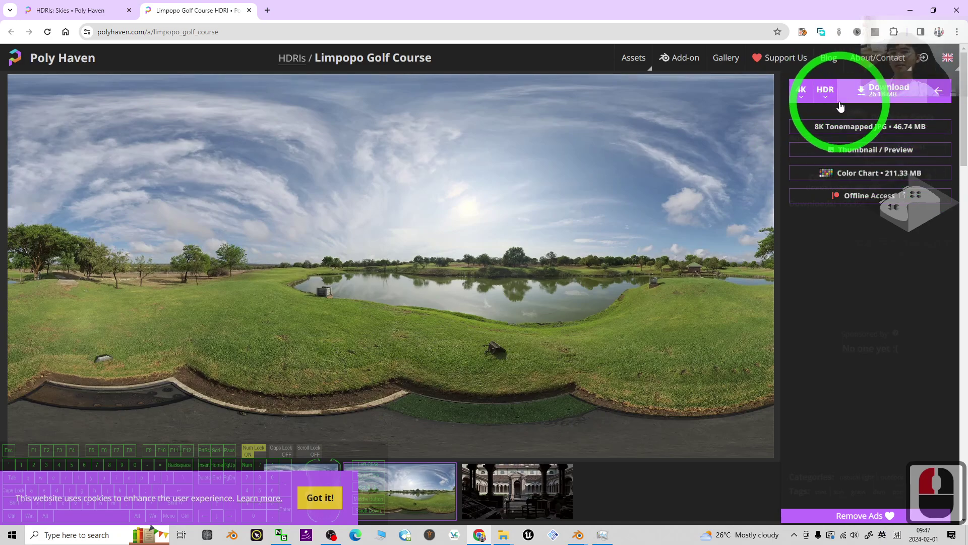
# Download the HDRI as a 2K EXR and show limpopo_golf_course_2k.exr in its folder
pyautogui.click(831, 98)
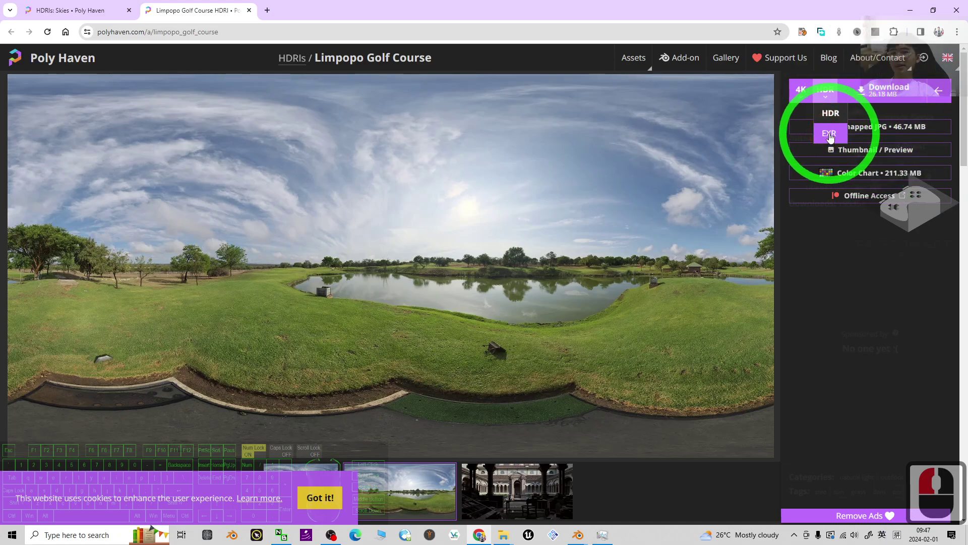
pyautogui.click(829, 135)
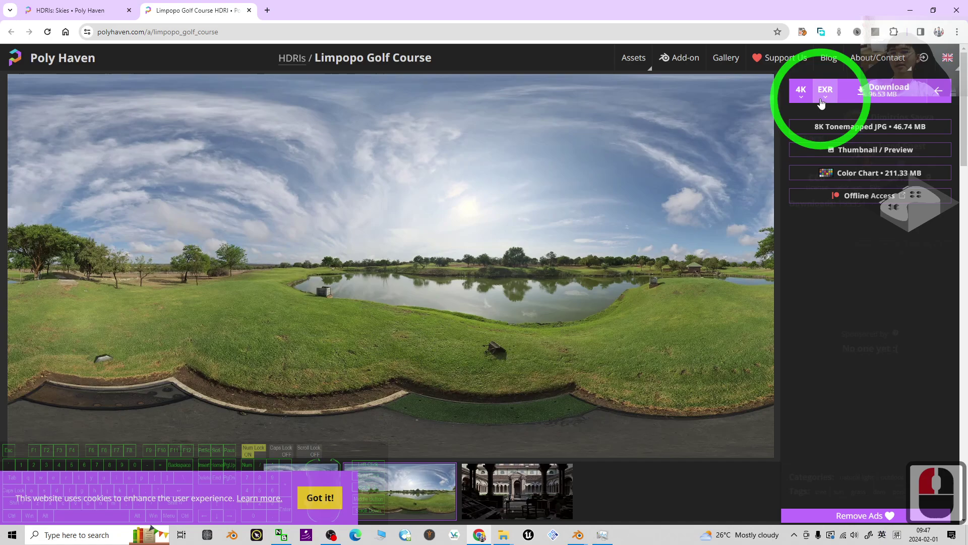
pyautogui.click(802, 90)
pyautogui.click(799, 132)
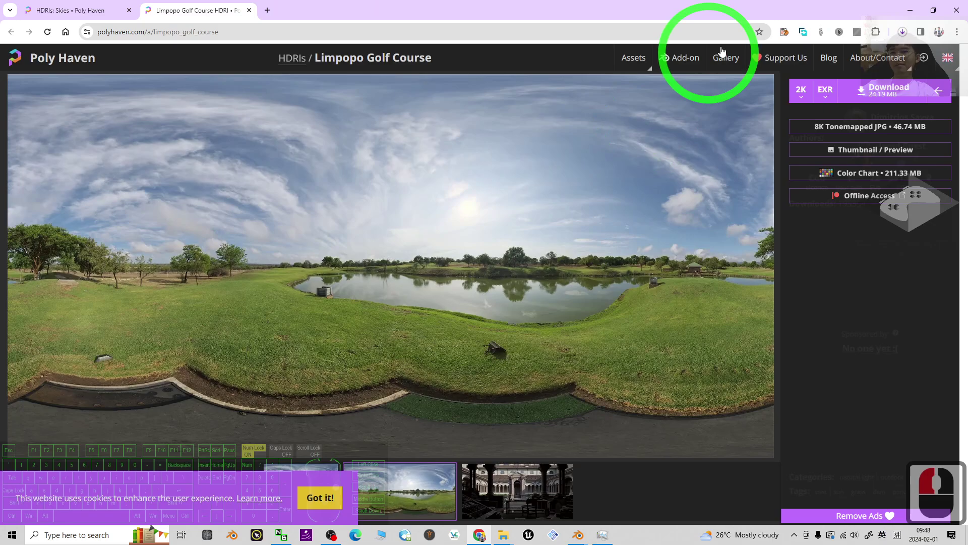
pyautogui.click(901, 34)
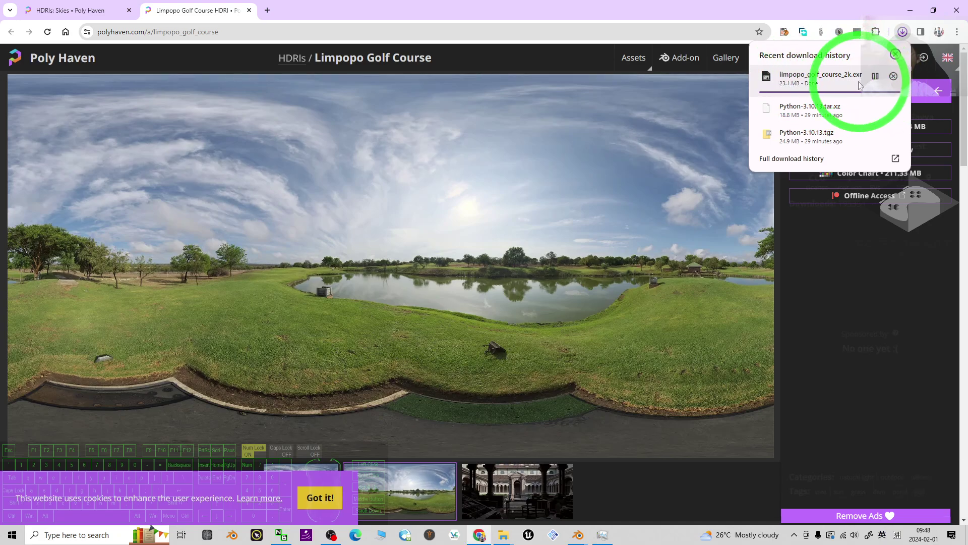
pyautogui.click(876, 77)
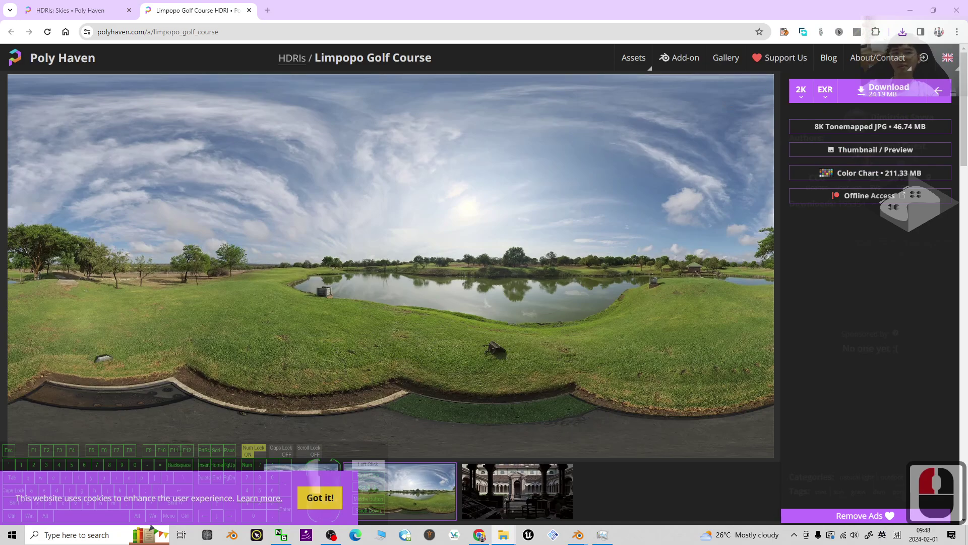
# Copy limpopo_golf_course_2k.exr from the Downloads folder
pyautogui.moveTo(791, 96); pyautogui.dragTo(553, 118)
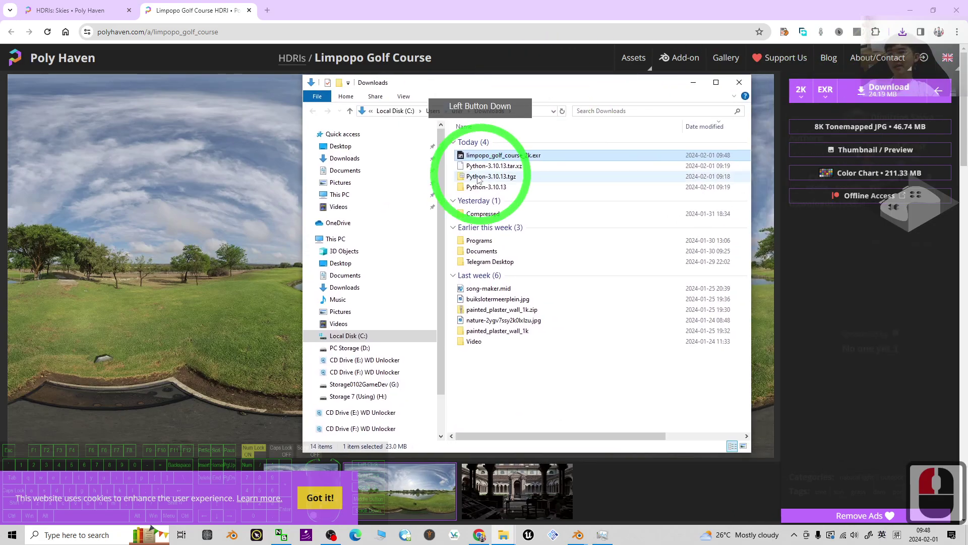
pyautogui.click(739, 82)
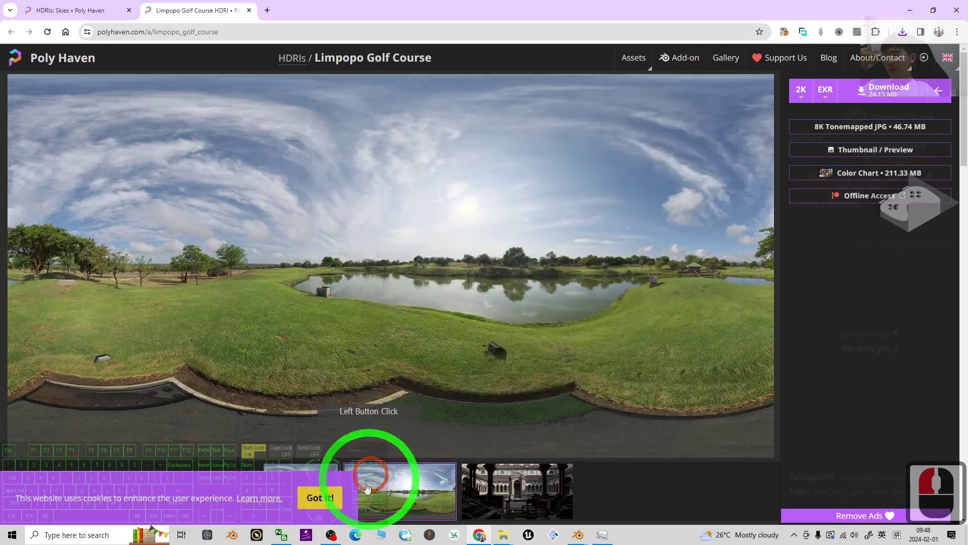
pyautogui.rightClick(505, 536)
pyautogui.click(475, 394)
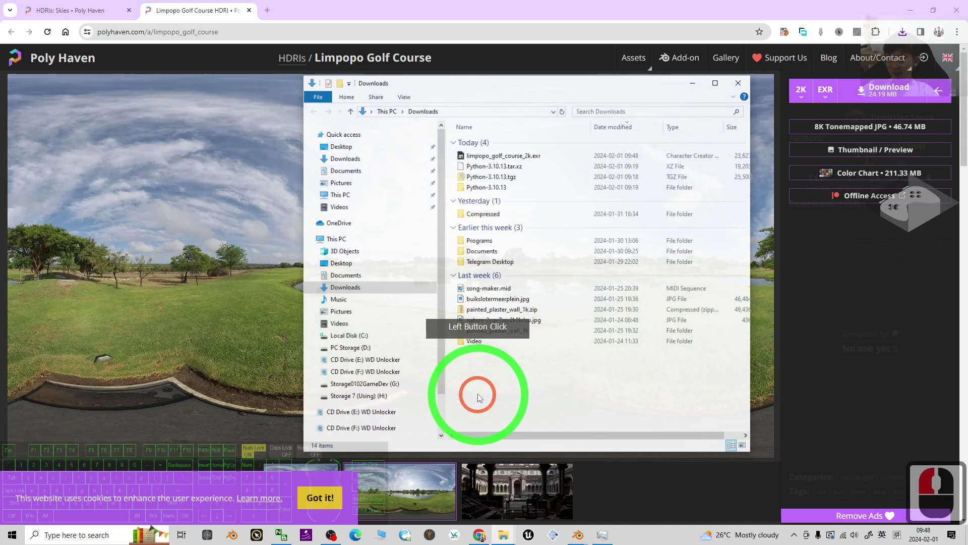
pyautogui.click(505, 155)
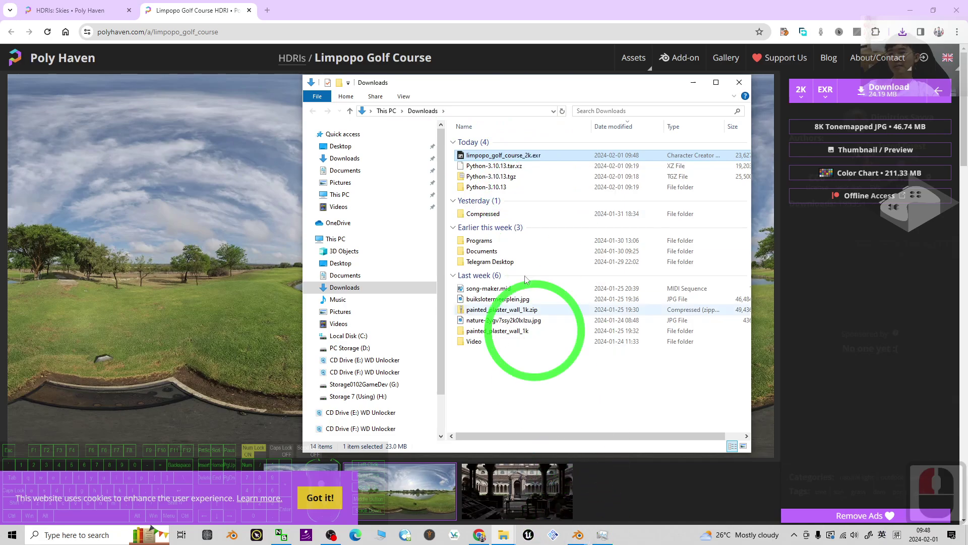
pyautogui.rightClick(502, 155)
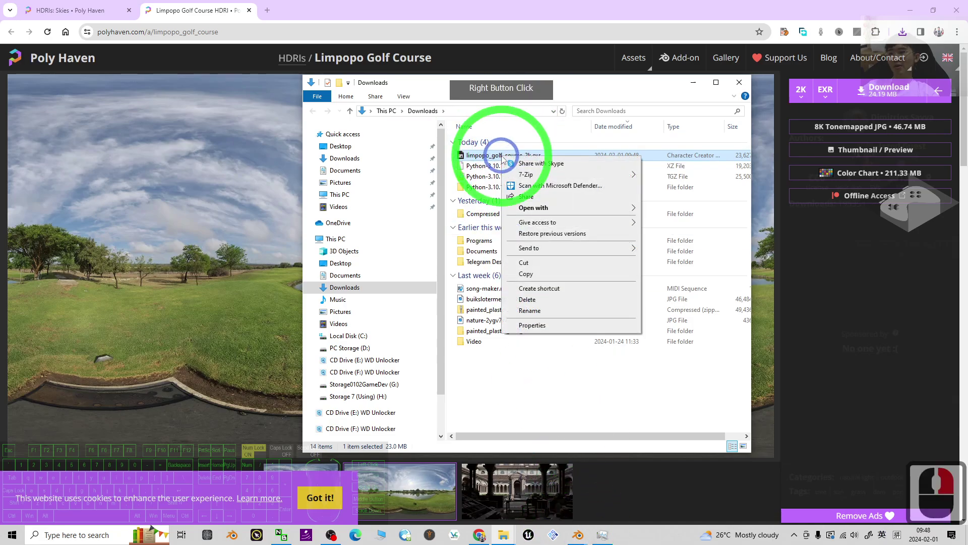
pyautogui.click(367, 159)
# Paste the EXR onto the Desktop, minimise Explorer and Chrome, and select its icon
pyautogui.click(341, 146)
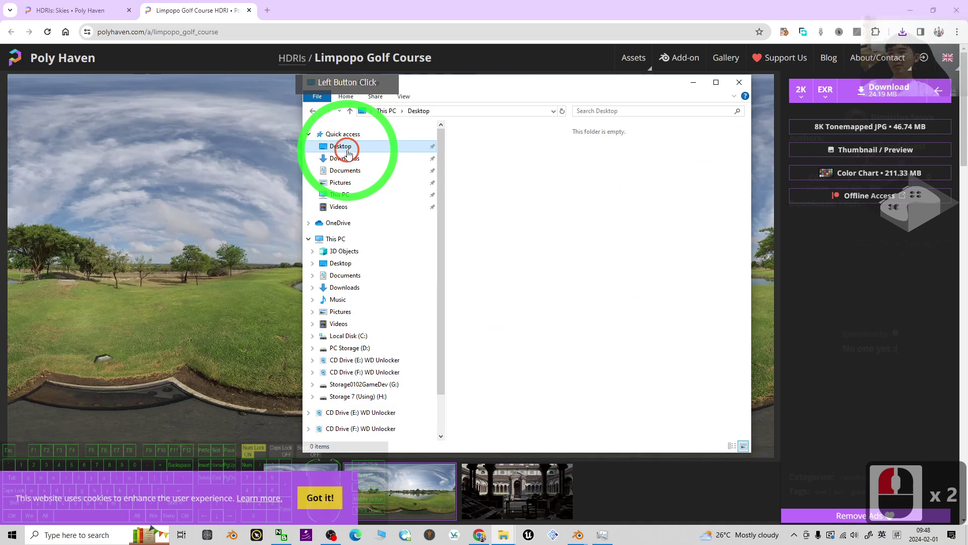
pyautogui.click(569, 234)
pyautogui.hotkey('ctrl', 'v')
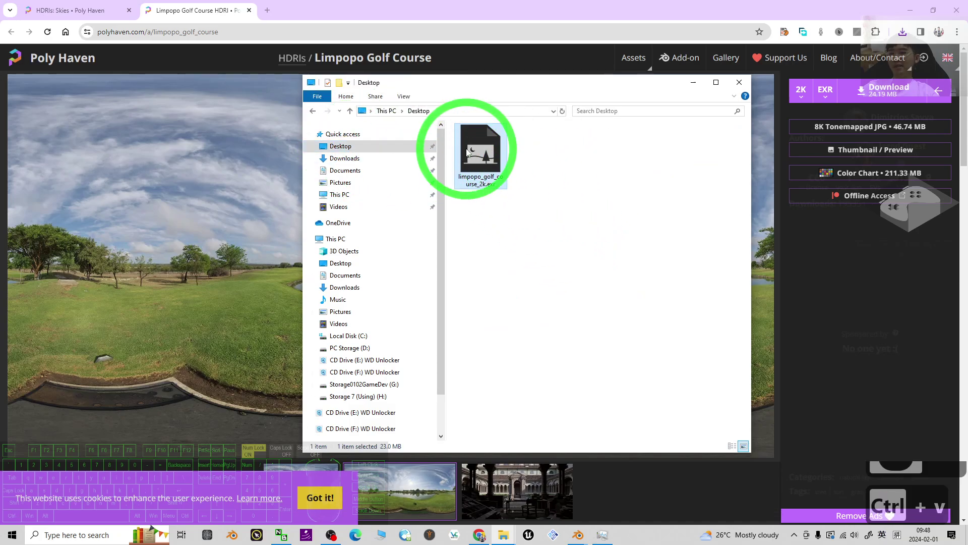
pyautogui.click(695, 82)
pyautogui.click(892, 5)
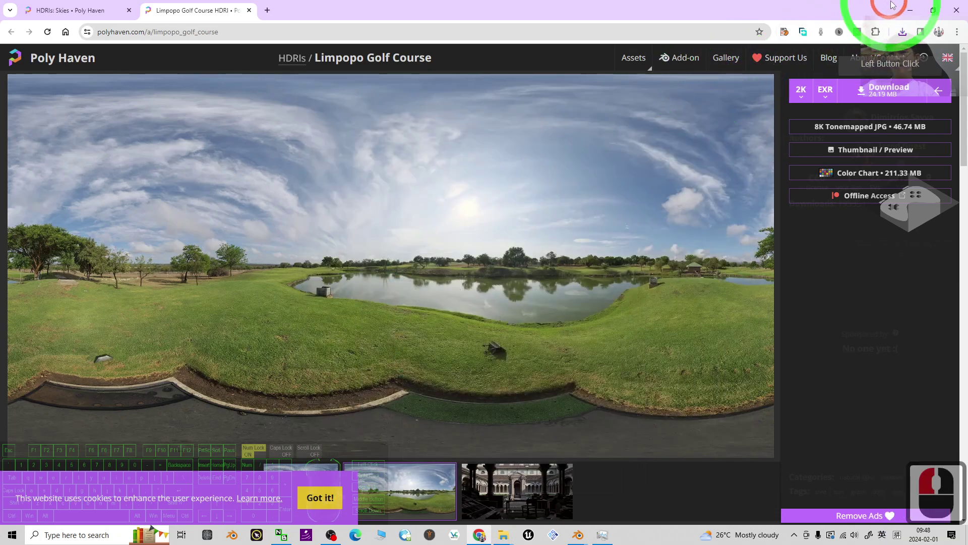
pyautogui.click(147, 86)
pyautogui.click(23, 76)
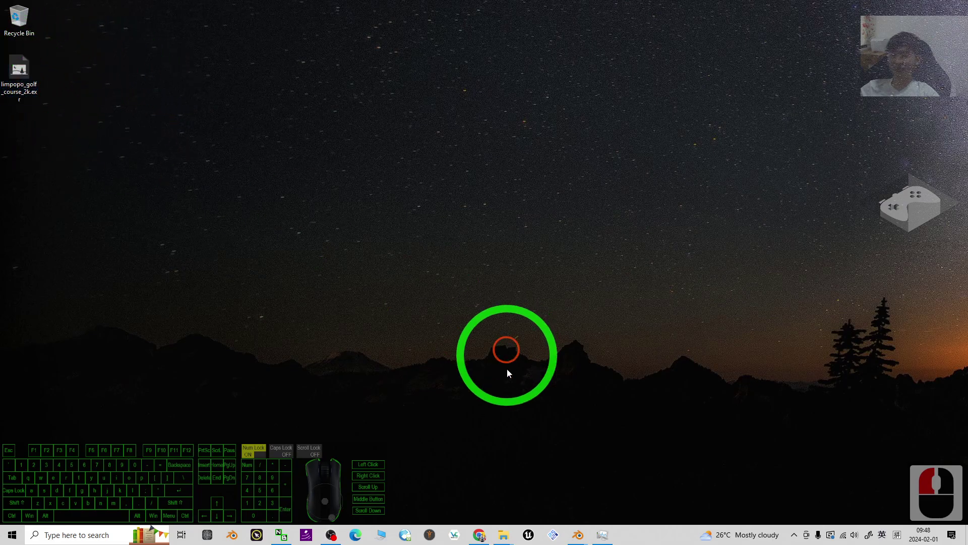
# Restore Blender, split the 3D view side by side, and make the right half a Shader Editor
pyautogui.click(579, 534)
pyautogui.click(618, 492)
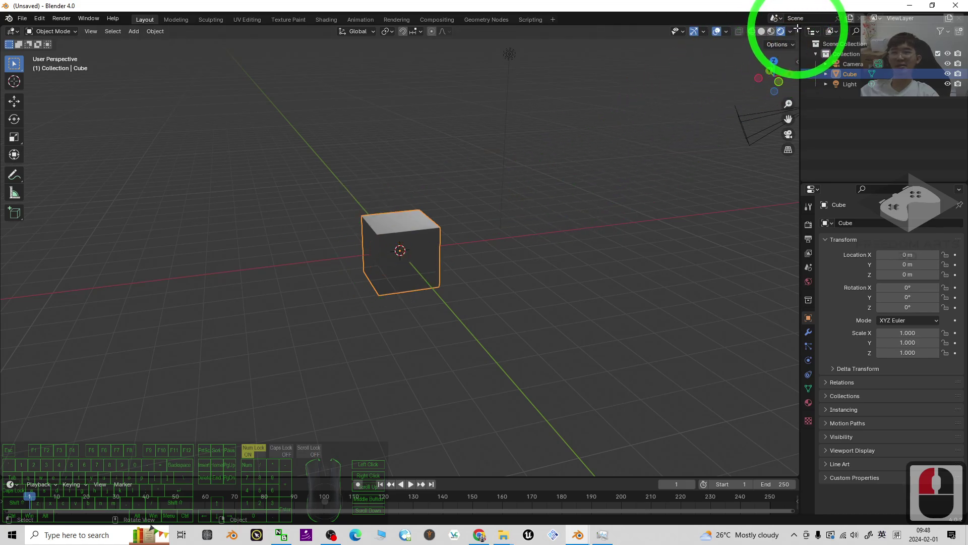
pyautogui.moveTo(794, 29); pyautogui.dragTo(469, 32)
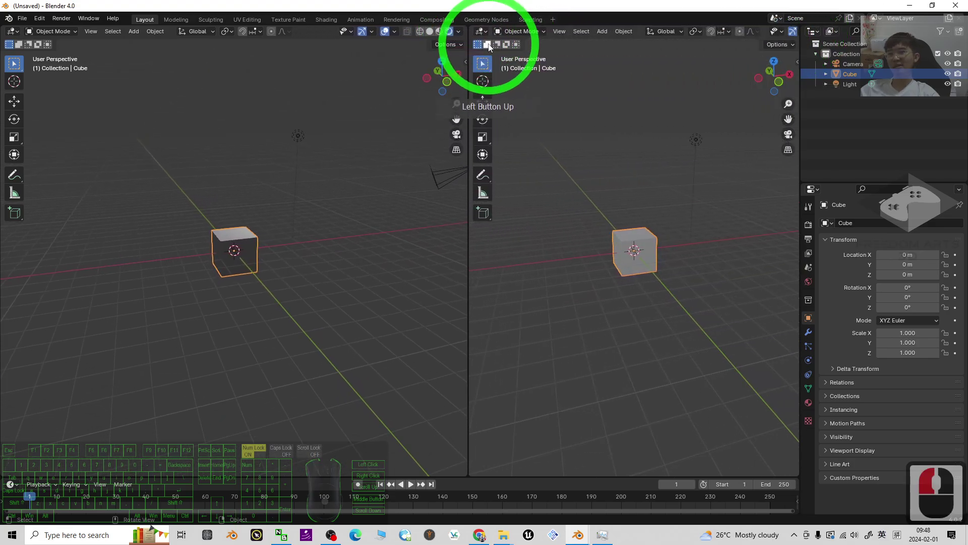
pyautogui.click(482, 31)
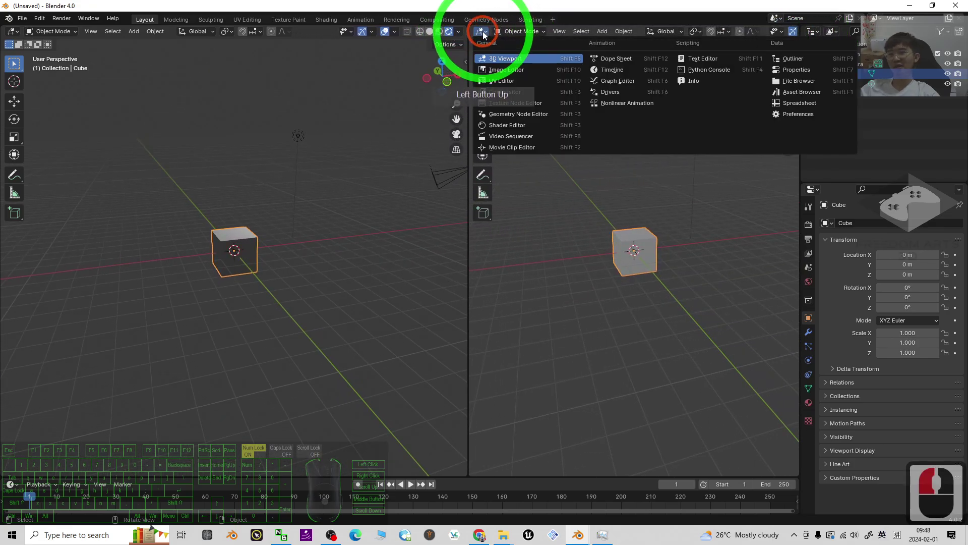
pyautogui.click(511, 127)
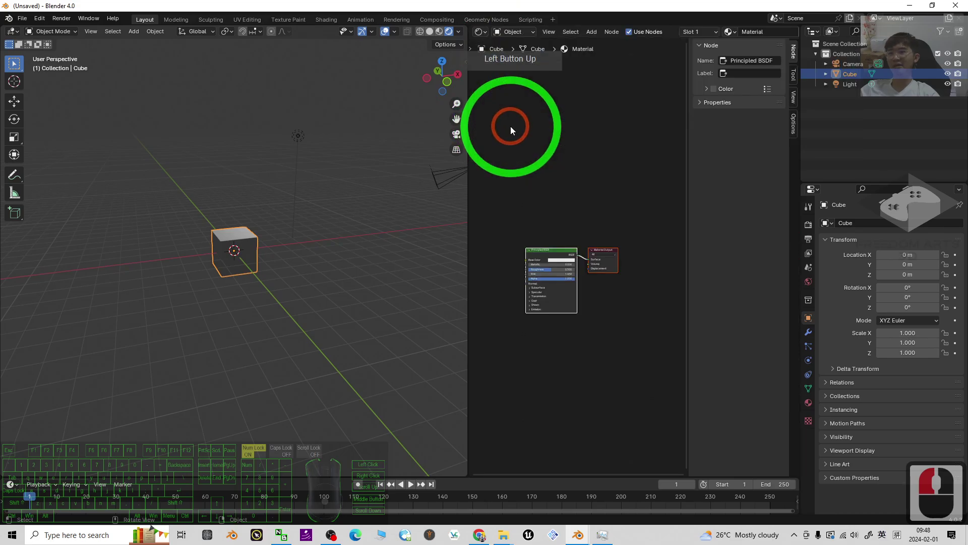
pyautogui.click(534, 31)
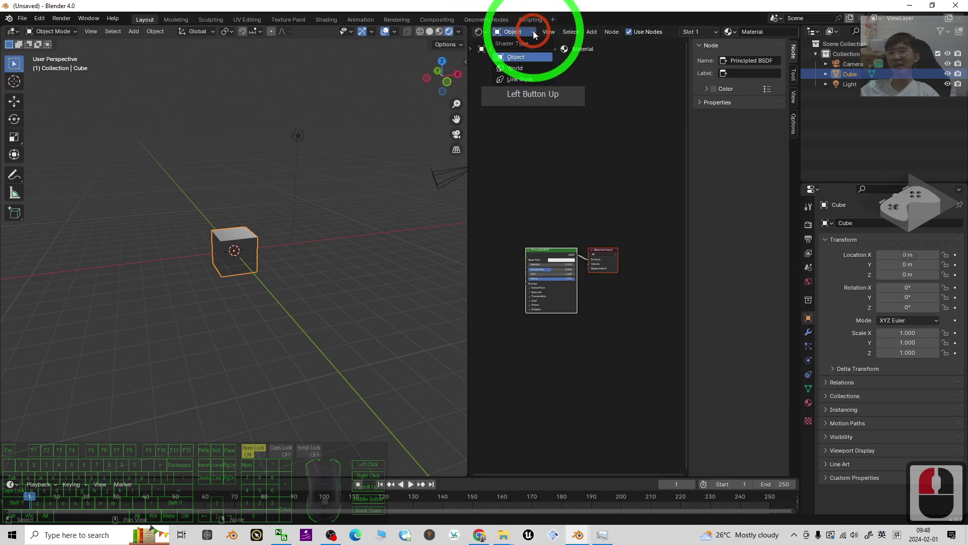
# Show the World shader nodes and widen and pan the editor to frame them
pyautogui.click(513, 70)
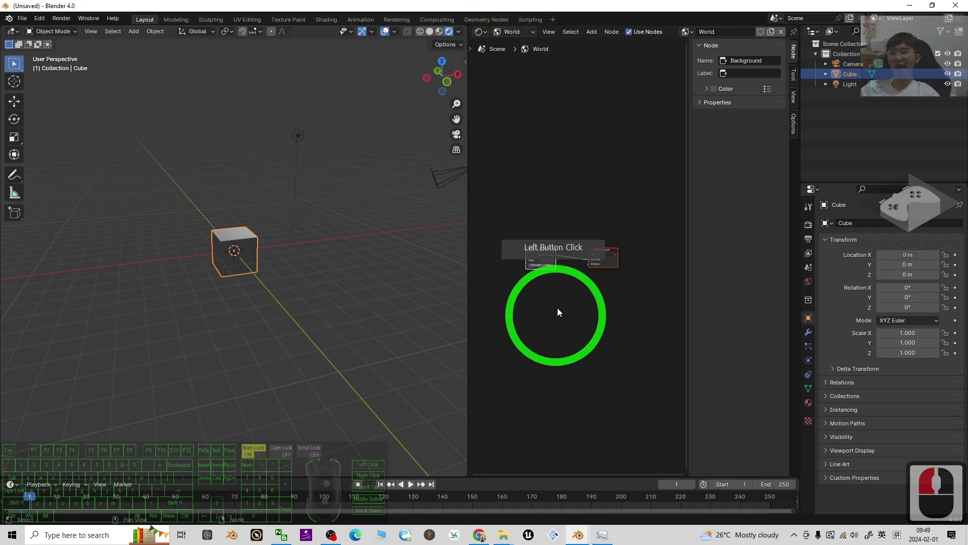
pyautogui.scroll(4, 559, 303)
pyautogui.scroll(9, 559, 303)
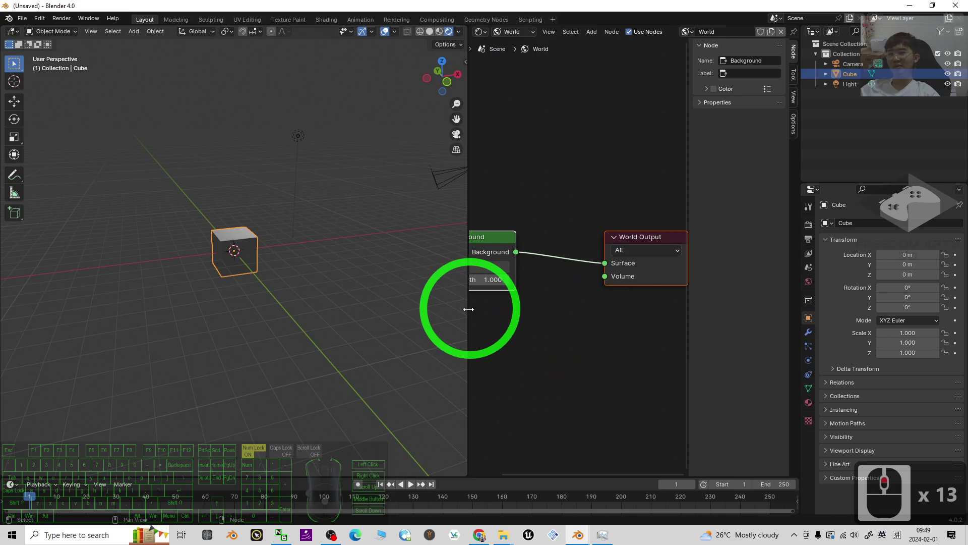
pyautogui.moveTo(467, 322); pyautogui.dragTo(401, 321)
pyautogui.moveTo(519, 346); pyautogui.dragTo(601, 347, button='middle')
pyautogui.scroll(-2, 598, 348)
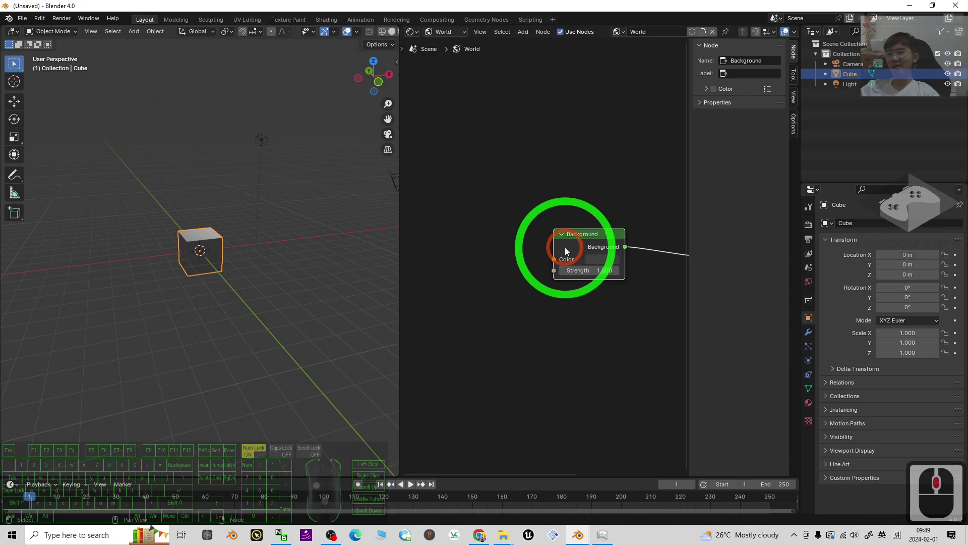
# Connect a new Environment Texture node to the Background Color input via an 'env' search
pyautogui.moveTo(554, 261); pyautogui.dragTo(516, 263)
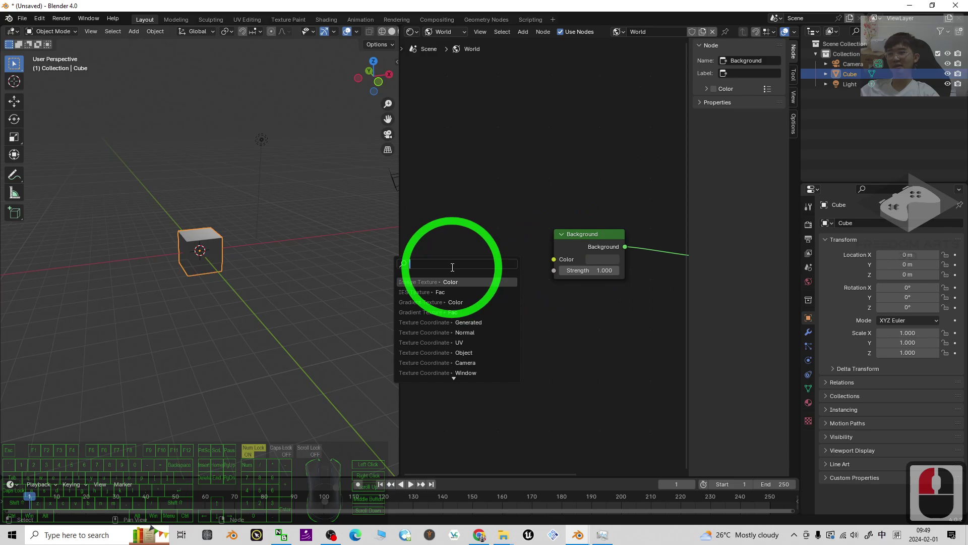
pyautogui.write('im')
pyautogui.press('shift')
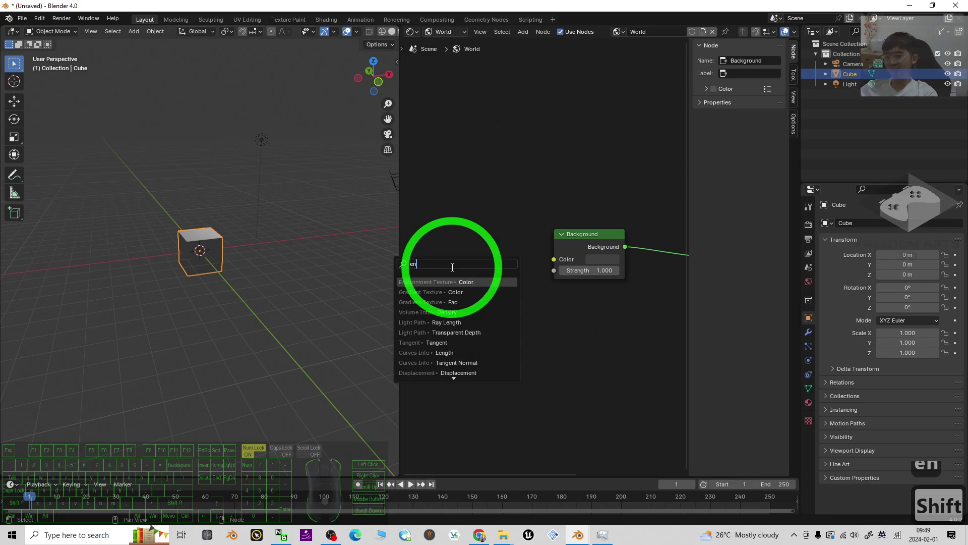
pyautogui.press('BackSpace')
pyautogui.press('BackSpace')
pyautogui.write('environ')
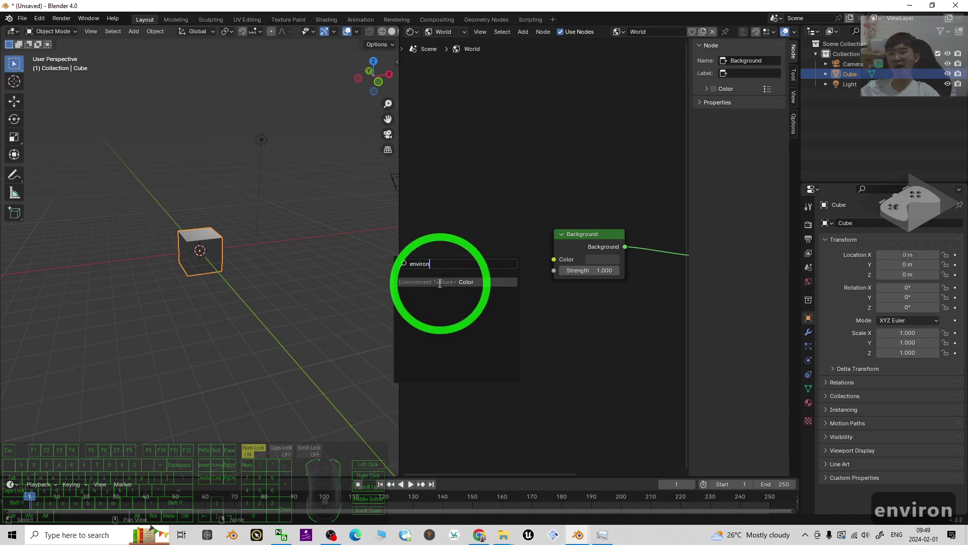
pyautogui.click(436, 282)
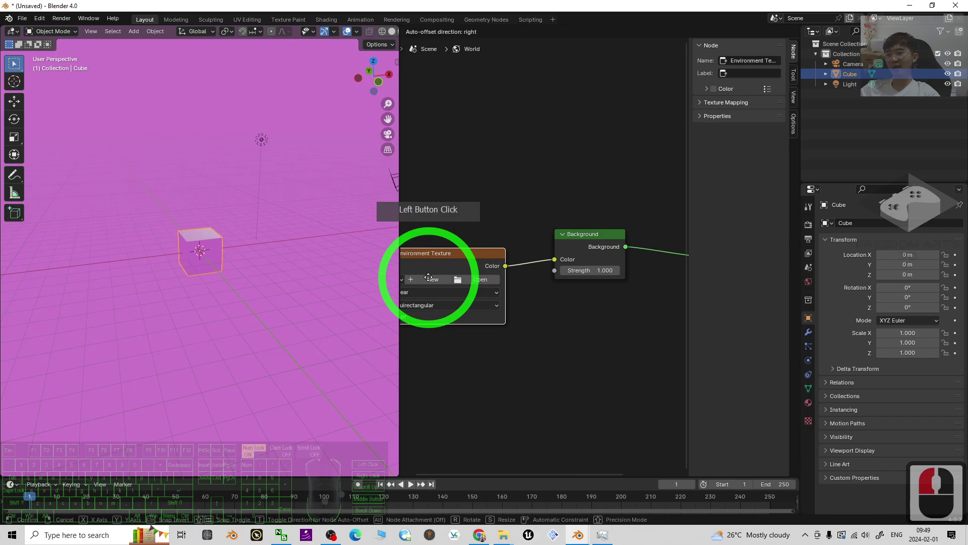
pyautogui.click(521, 382)
# Load limpopo_golf_course_2k.exr from the Desktop into the Environment Texture node
pyautogui.click(490, 280)
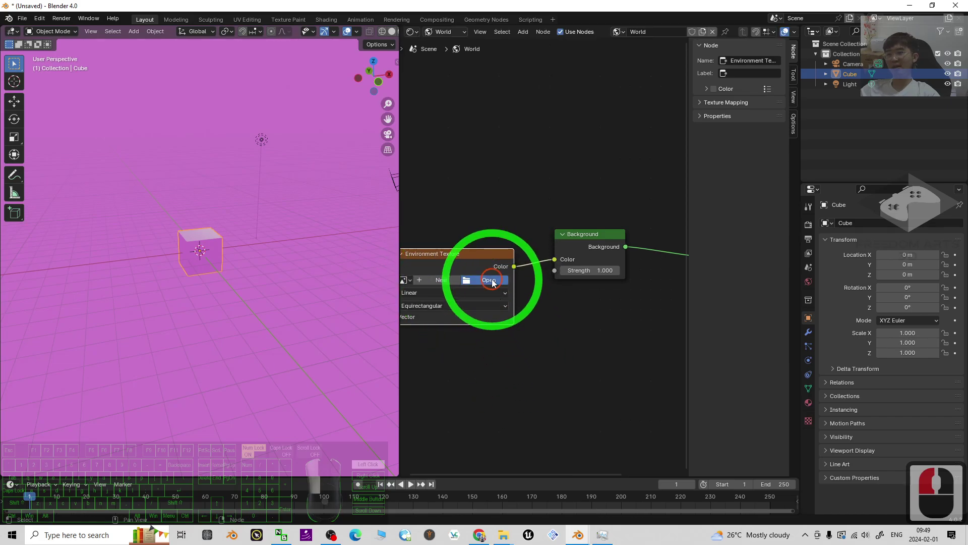
pyautogui.click(251, 197)
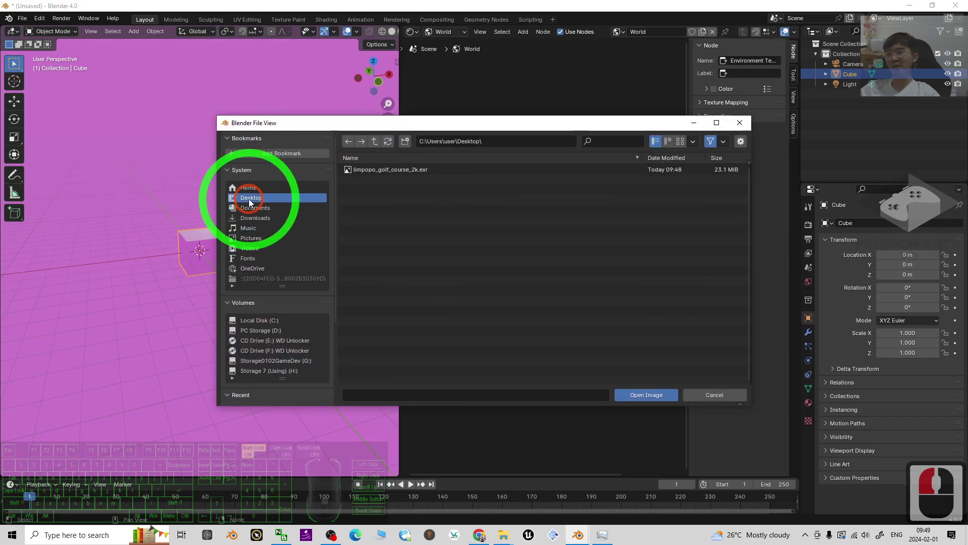
pyautogui.doubleClick(412, 170)
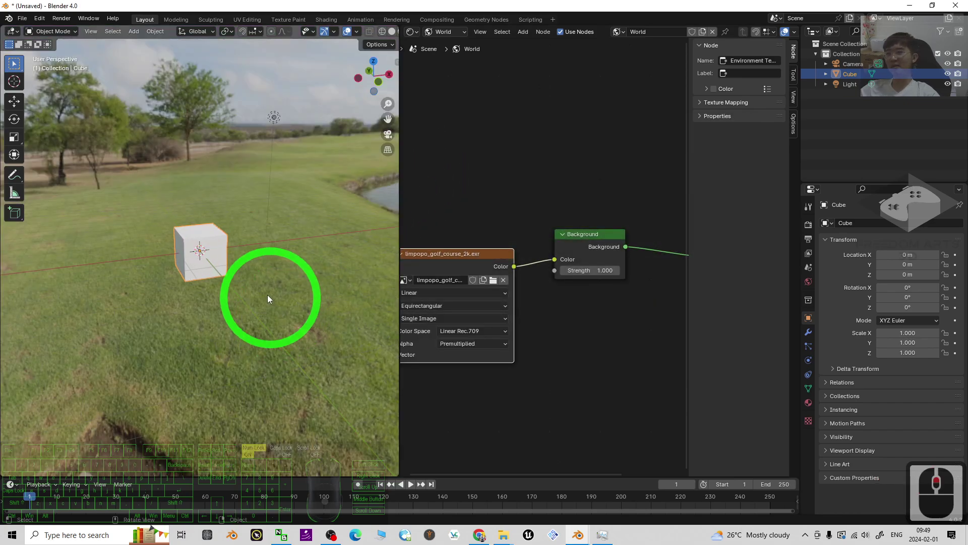
# Orbit the viewport to view the golf course, lake and large tree around the cube
pyautogui.scroll(2, 248, 329)
pyautogui.moveTo(249, 328); pyautogui.dragTo(244, 320, button='middle')
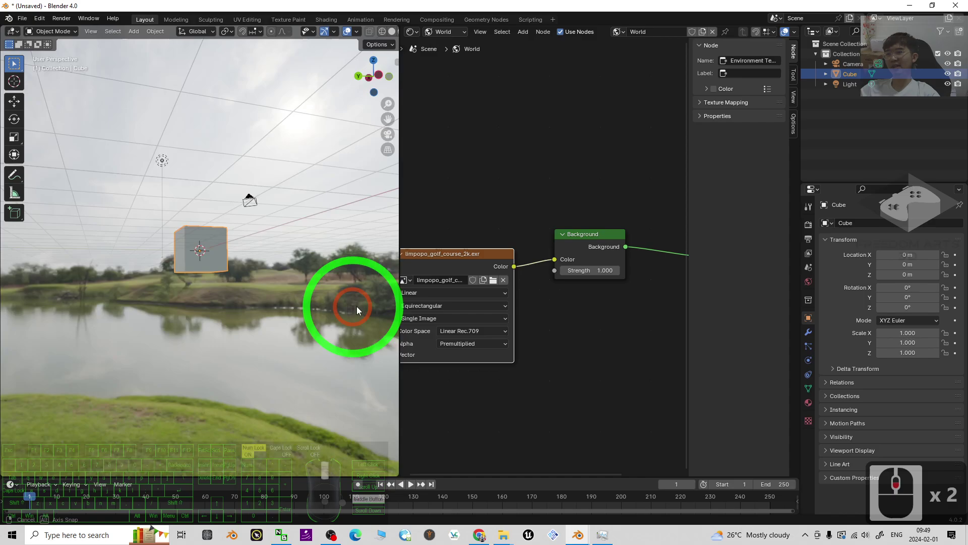
pyautogui.moveTo(356, 307); pyautogui.dragTo(173, 273, button='middle')
pyautogui.scroll(2, 264, 229)
pyautogui.scroll(-2, 357, 123)
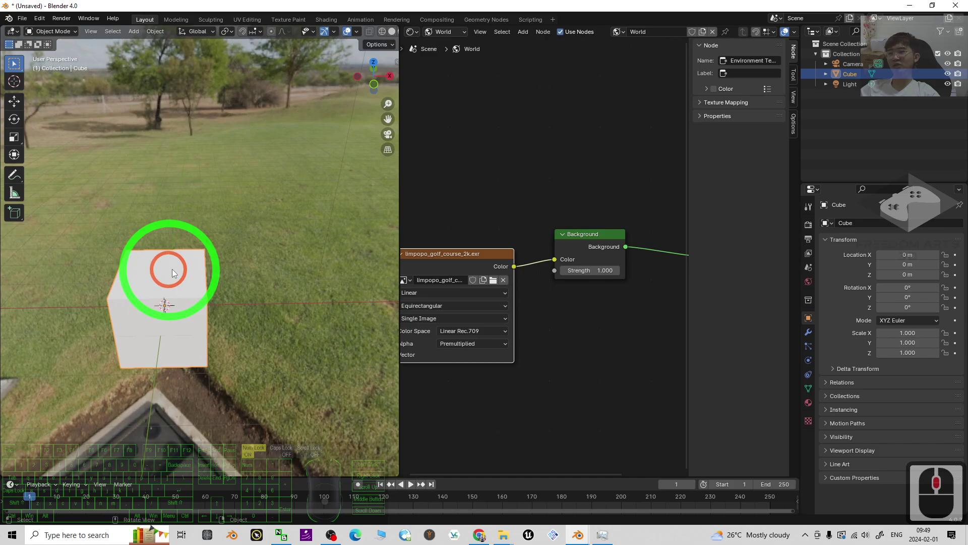
pyautogui.moveTo(227, 255); pyautogui.dragTo(324, 103, button='middle')
pyautogui.moveTo(271, 196); pyautogui.dragTo(322, 216, button='middle')
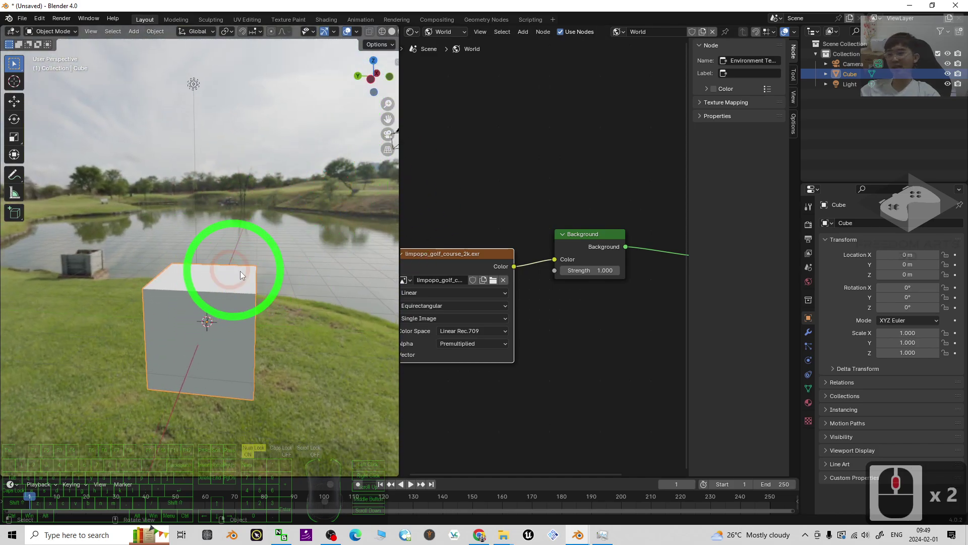
pyautogui.moveTo(249, 283); pyautogui.dragTo(398, 254, button='middle')
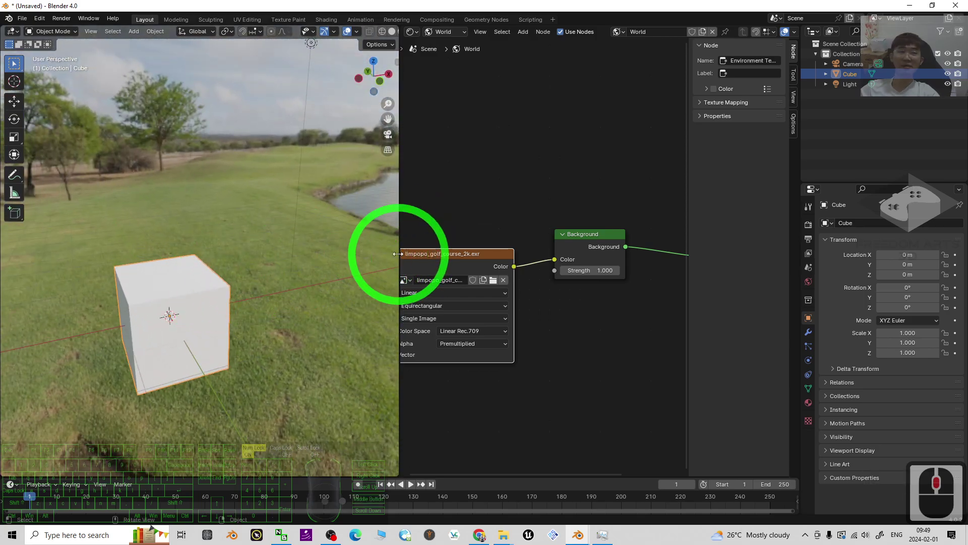
# Return to Chrome's HDRIs: Skies listing and scroll the grid to locate Kiara 1 Dawn
pyautogui.click(482, 535)
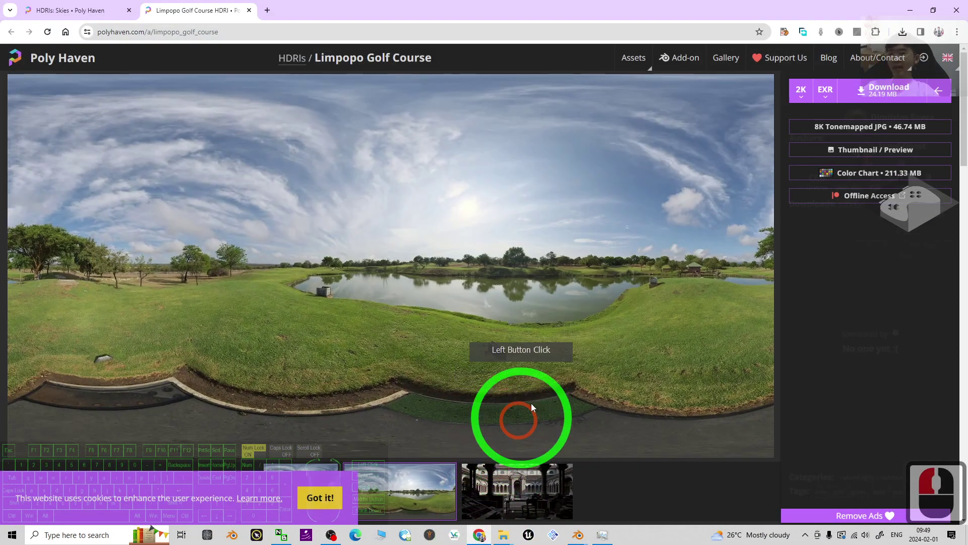
pyautogui.click(57, 11)
pyautogui.click(544, 281)
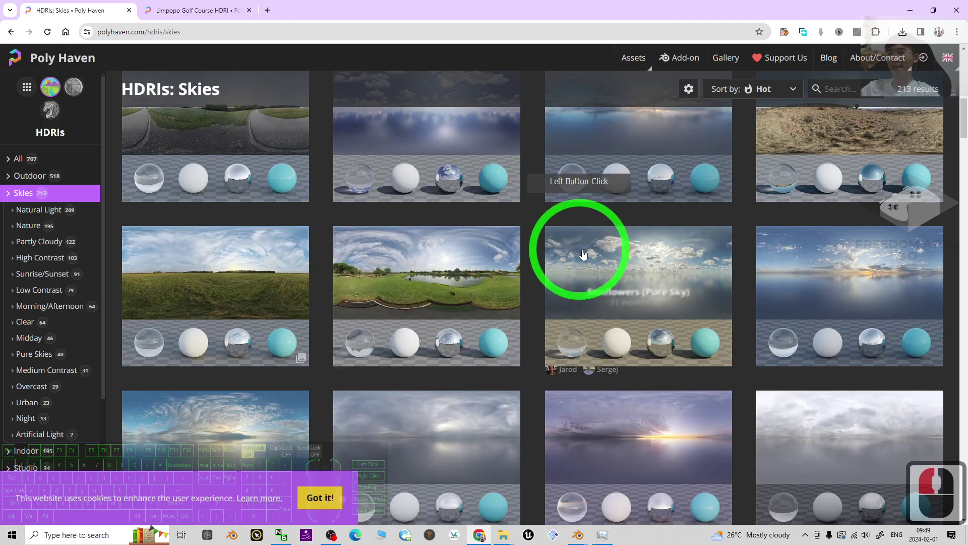
pyautogui.scroll(10, 579, 244)
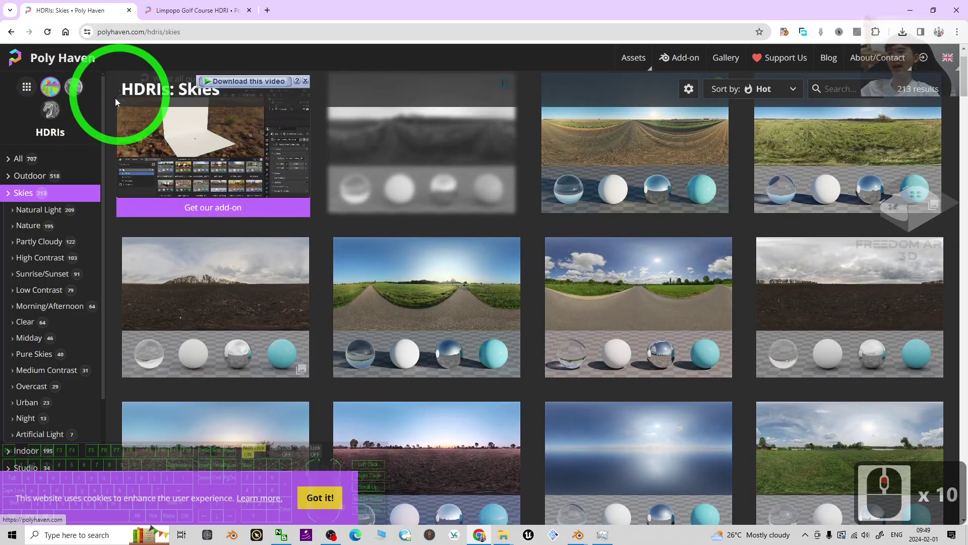
pyautogui.scroll(1, 412, 228)
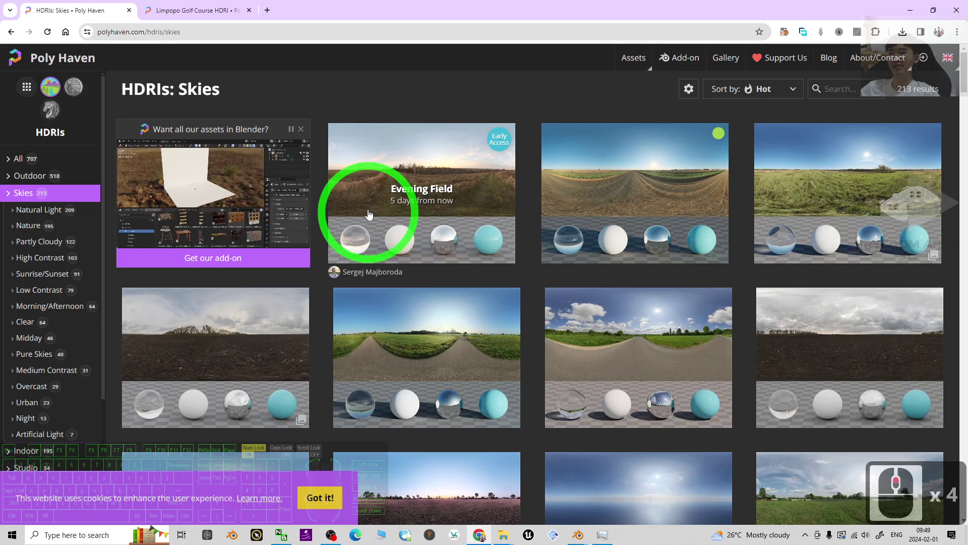
pyautogui.scroll(-20, 623, 270)
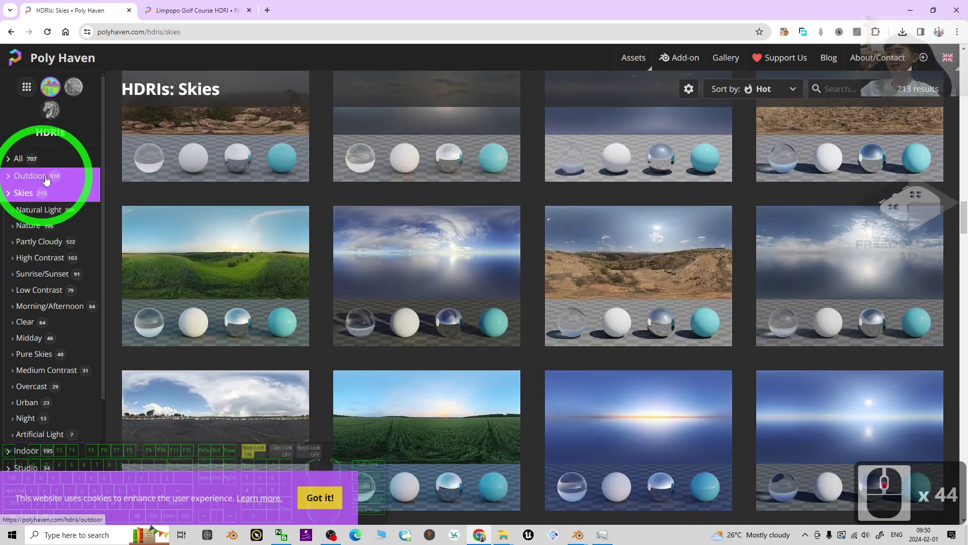
pyautogui.scroll(-20, 595, 201)
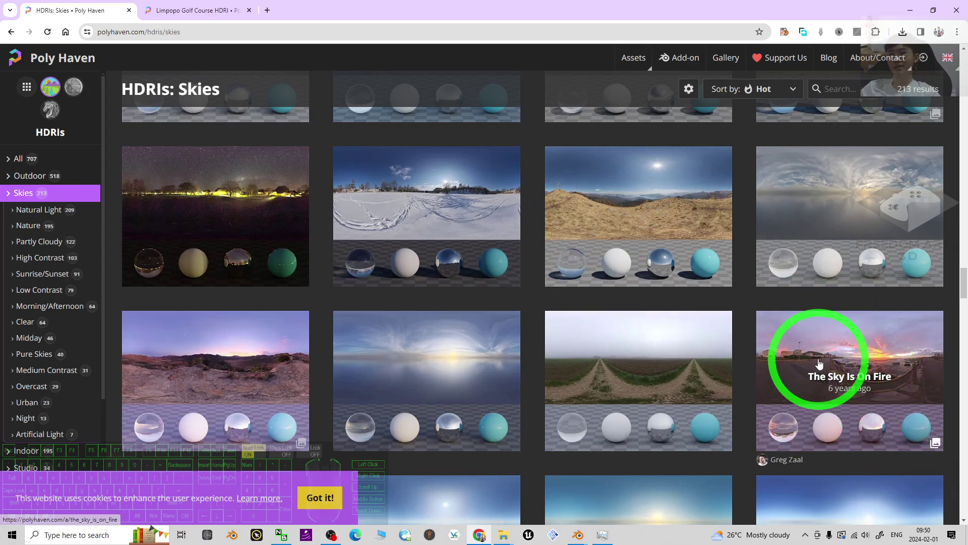
pyautogui.scroll(-7, 652, 375)
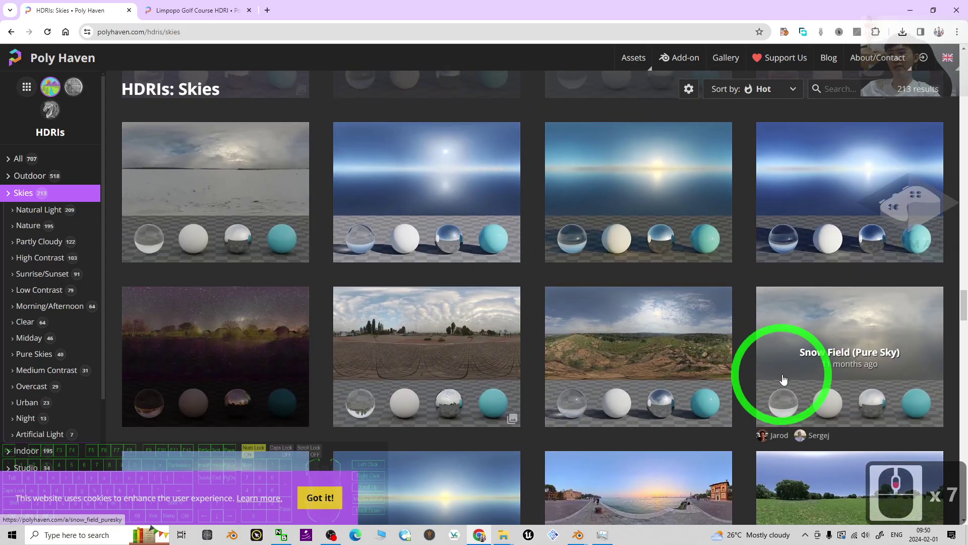
pyautogui.scroll(6, 784, 363)
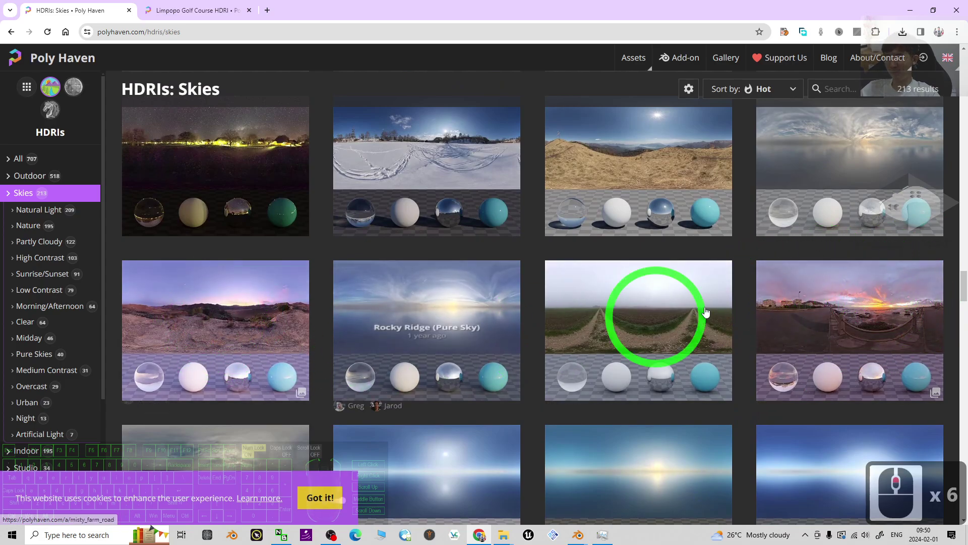
# Open the Kiara 1 Dawn page in a new tab and switch to it
pyautogui.rightClick(242, 302)
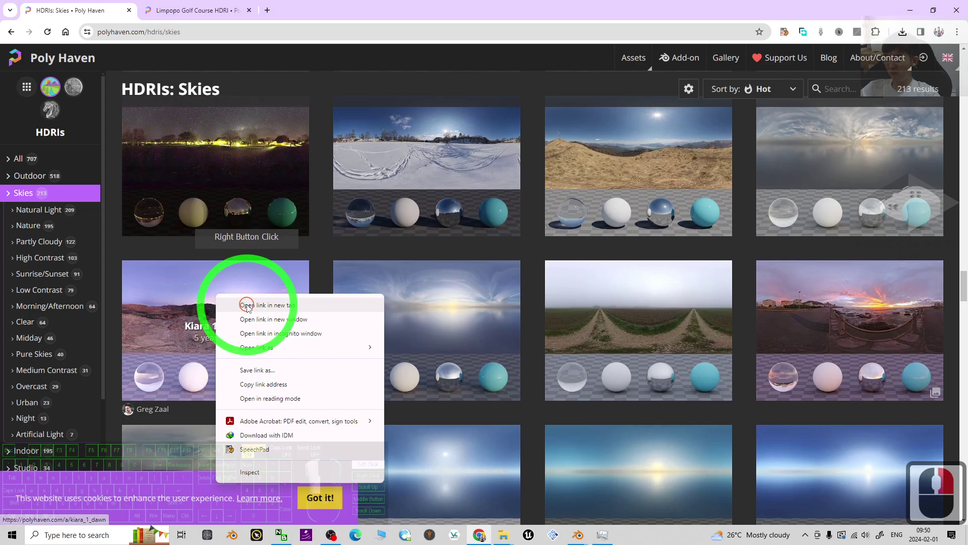
pyautogui.click(248, 306)
pyautogui.click(184, 10)
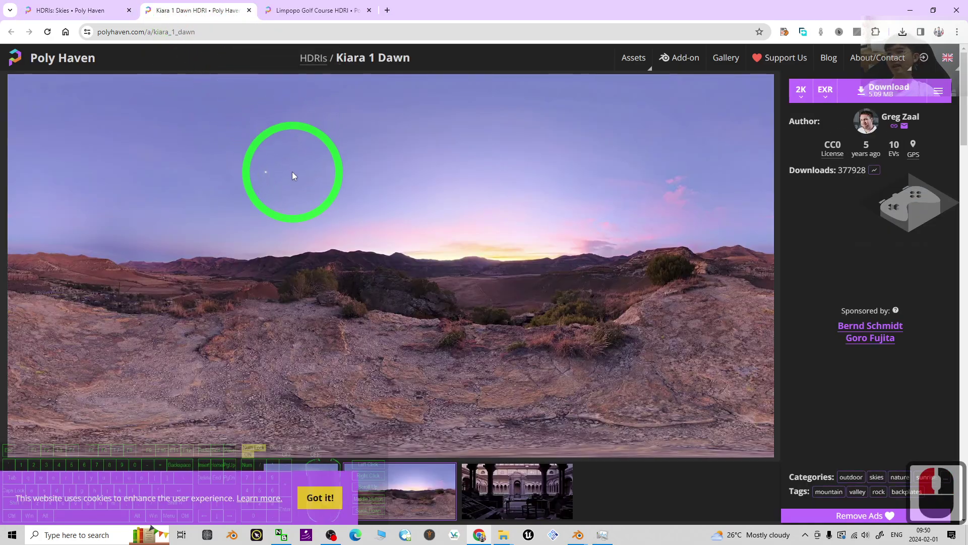
# Open the 8K Tonemapped JPG, kiara_1_dawn.jpg, in its own new tab
pyautogui.click(598, 55)
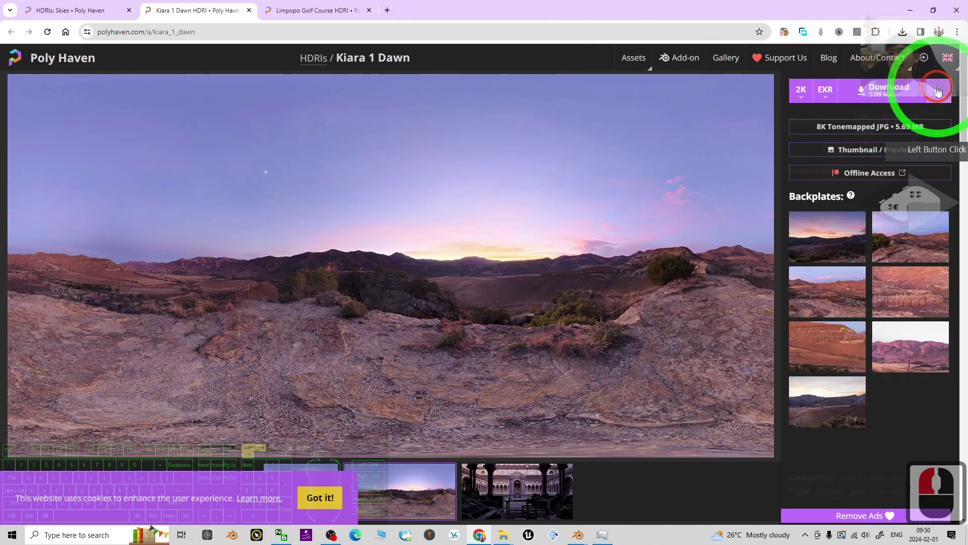
pyautogui.click(894, 135)
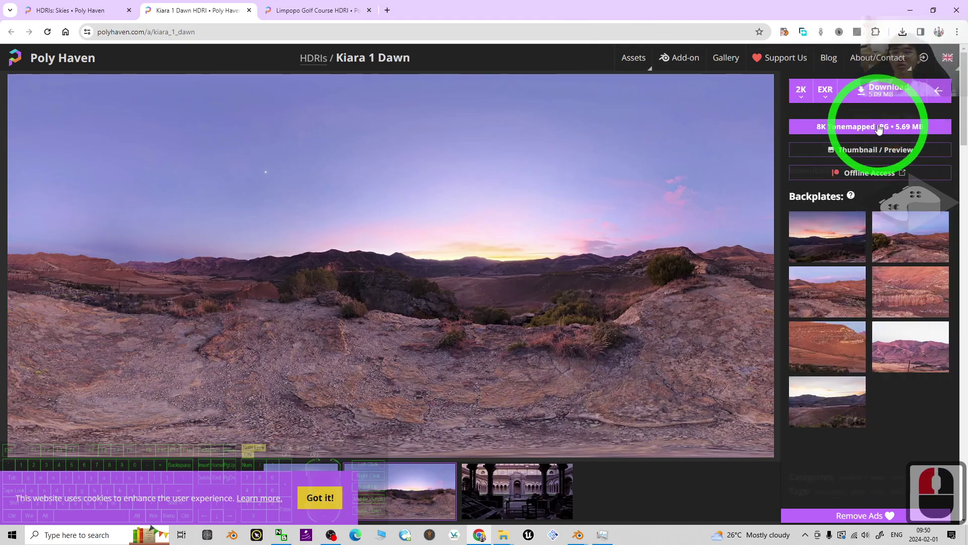
pyautogui.moveTo(875, 132); pyautogui.dragTo(843, 141)
pyautogui.rightClick(851, 131)
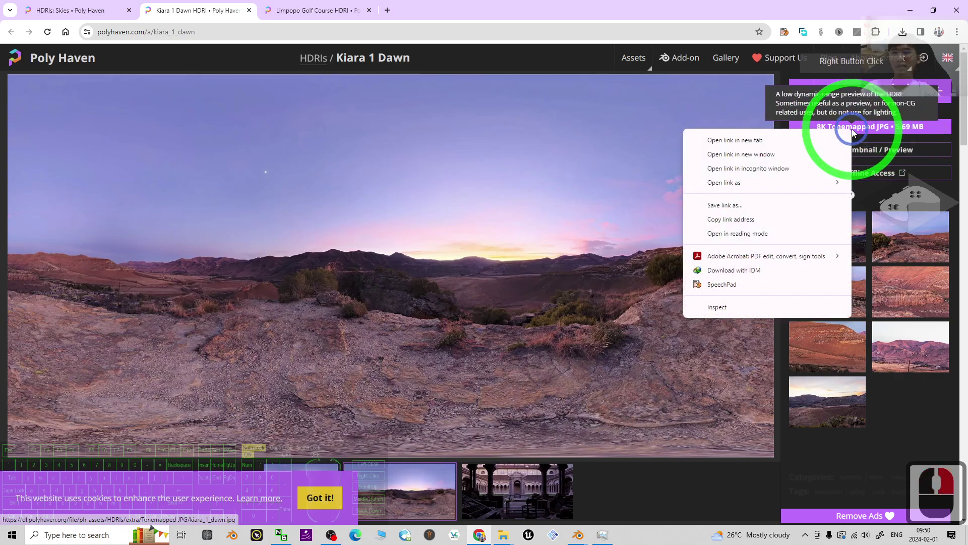
pyautogui.click(790, 144)
pyautogui.click(303, 11)
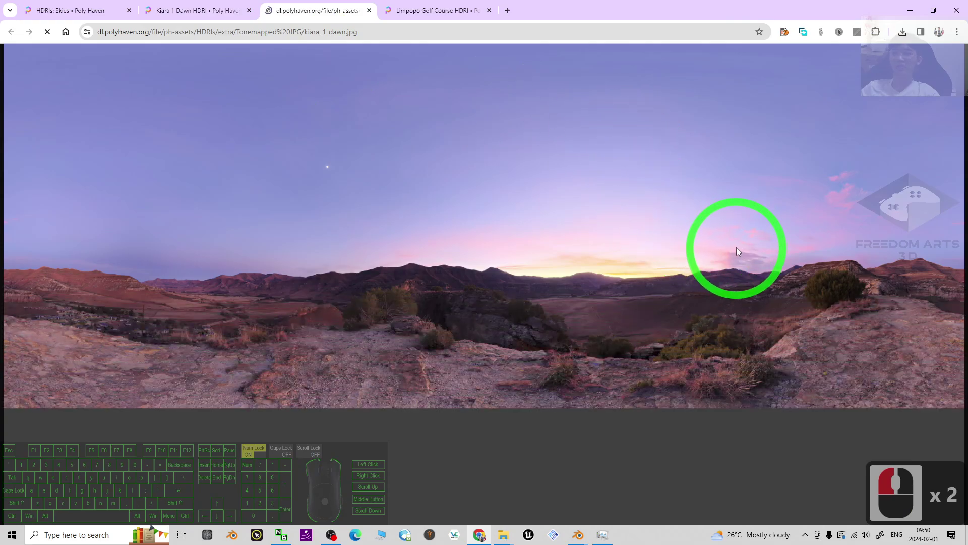
# Save the 8K kiara_1_dawn.jpg sky image from Chrome to the Desktop
pyautogui.click(693, 260)
pyautogui.click(395, 268)
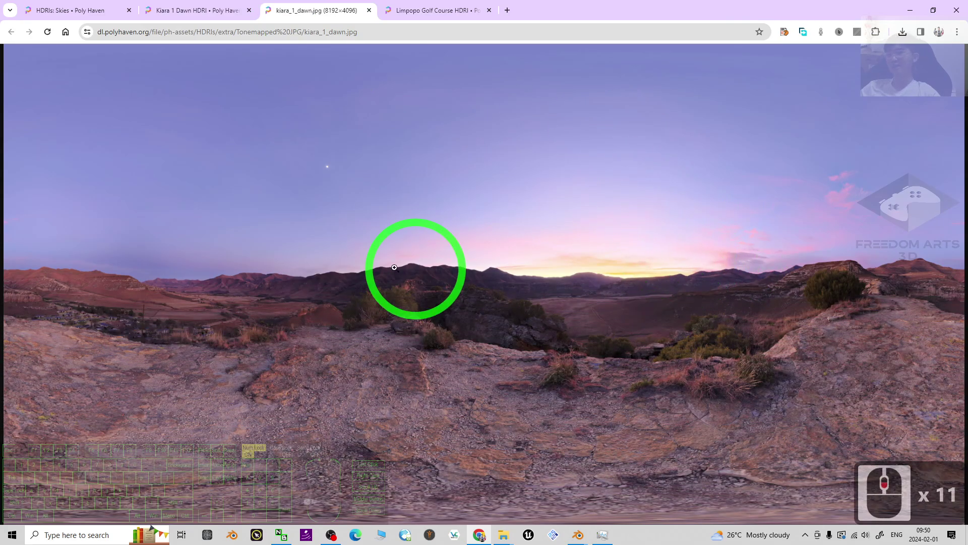
pyautogui.rightClick(367, 211)
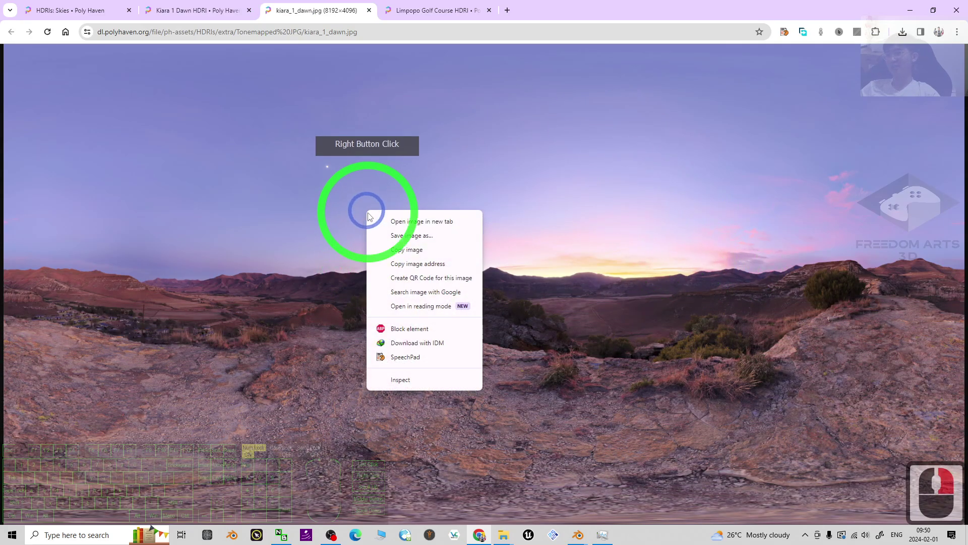
pyautogui.click(409, 235)
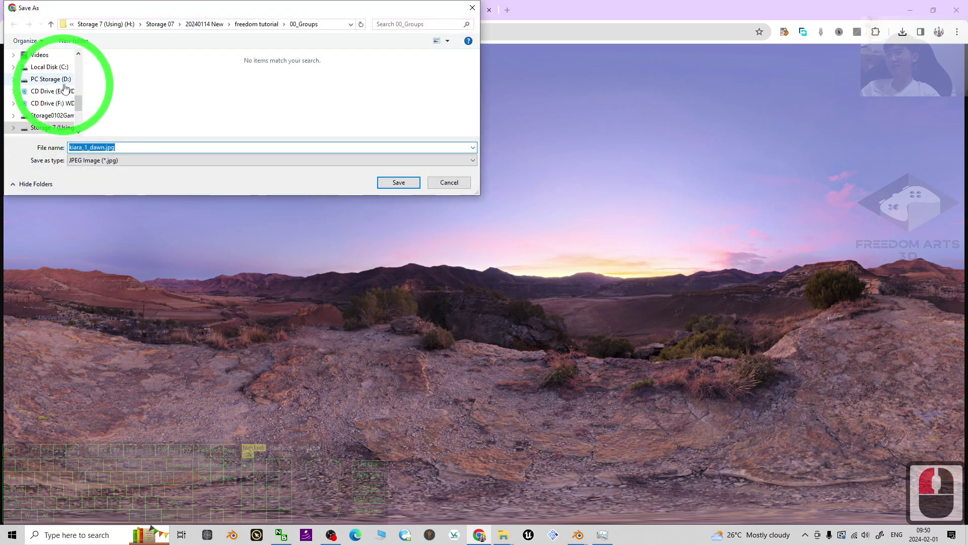
pyautogui.moveTo(79, 115); pyautogui.dragTo(65, 77)
pyautogui.click(65, 76)
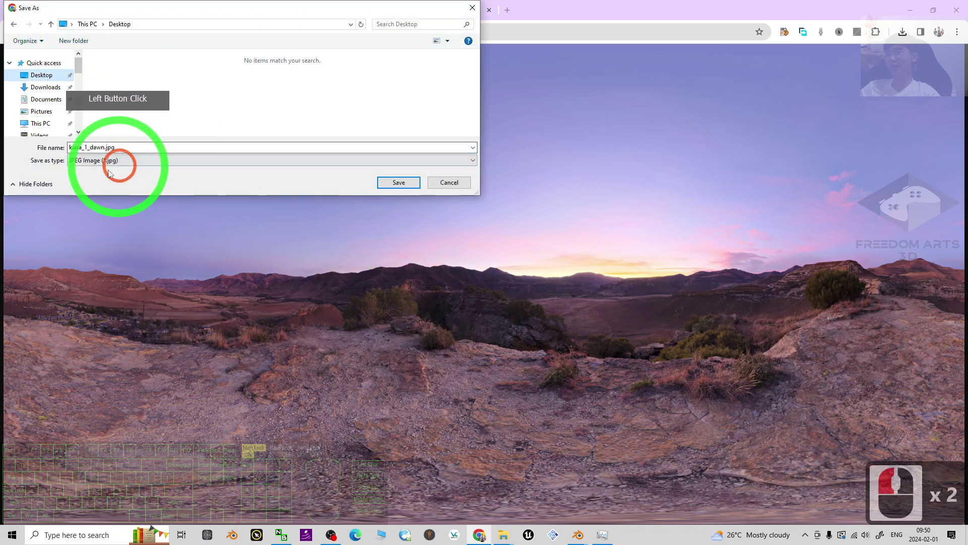
pyautogui.click(398, 182)
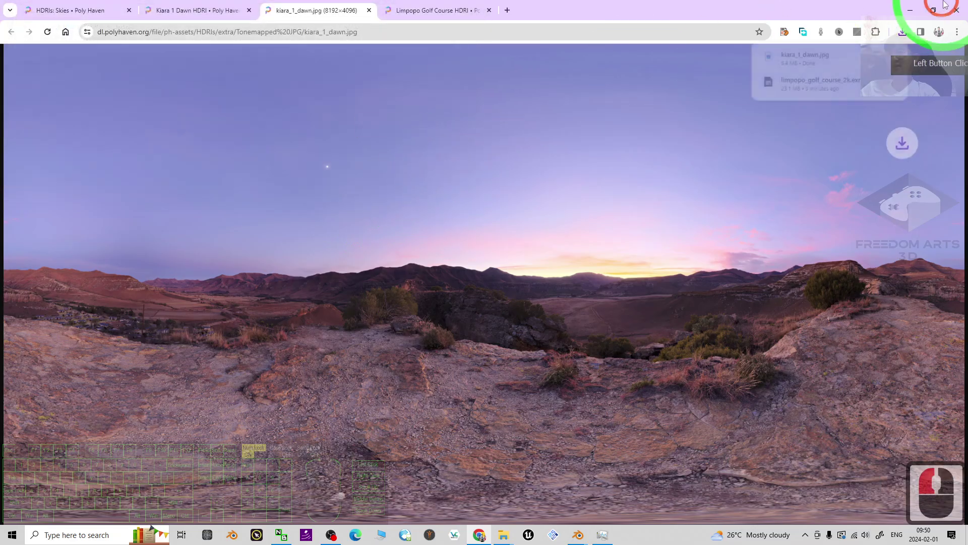
# Preview kiara_1_dawn.jpg from the desktop in Photos, then close it and copy the file
pyautogui.click(911, 11)
pyautogui.click(899, 5)
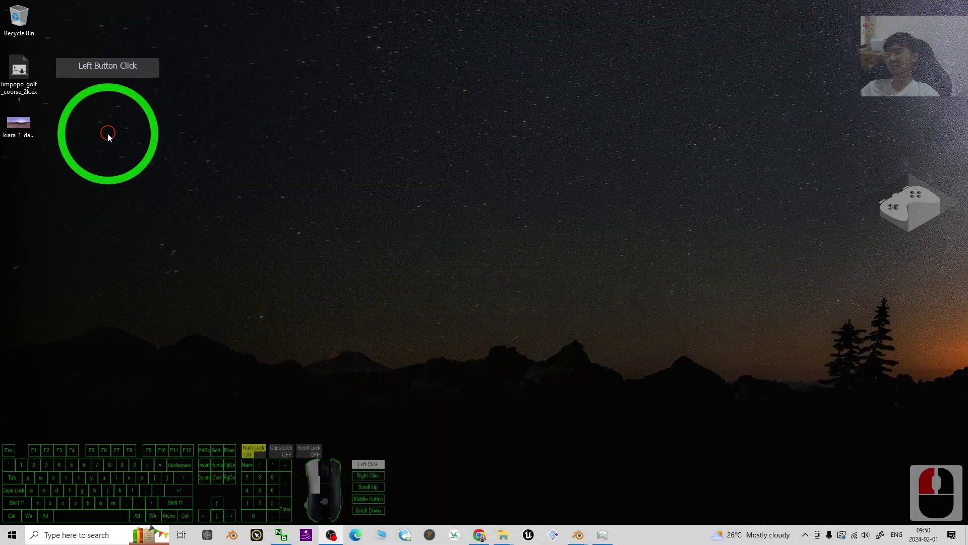
pyautogui.click(24, 124)
pyautogui.doubleClick(21, 126)
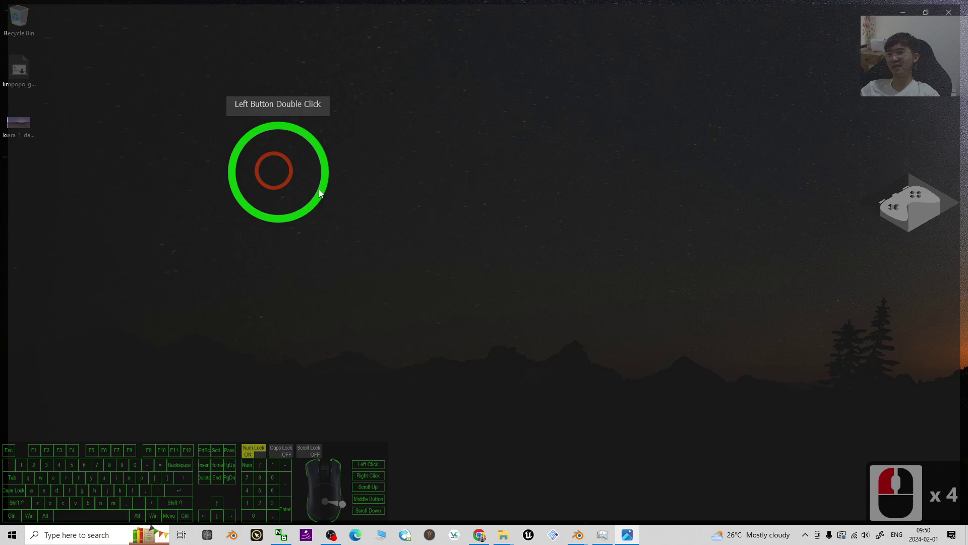
pyautogui.click(956, 11)
pyautogui.hotkey('ctrl', 'c')
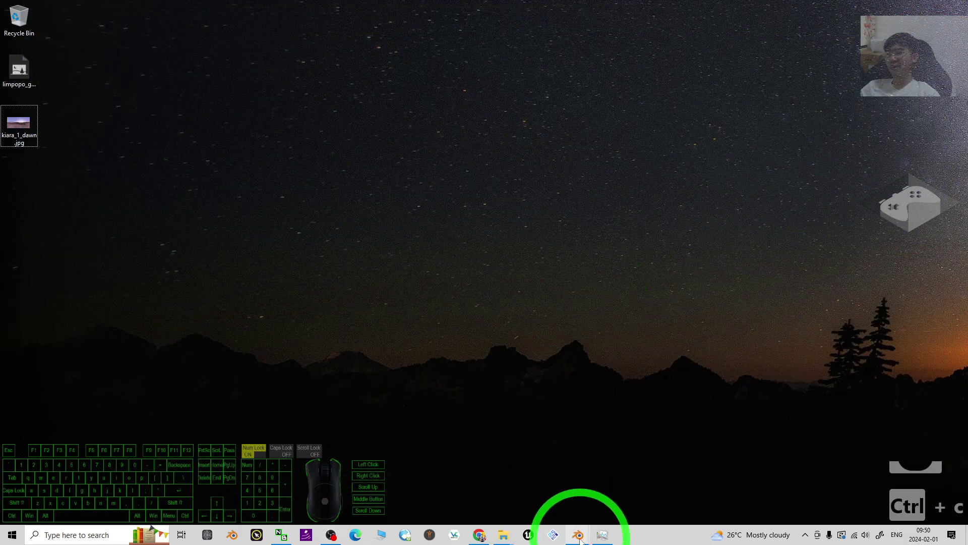
# Load kiara_1_dawn.jpg from the Desktop into the Environment Texture node, replacing the golf-course EXR
pyautogui.click(579, 536)
pyautogui.click(608, 500)
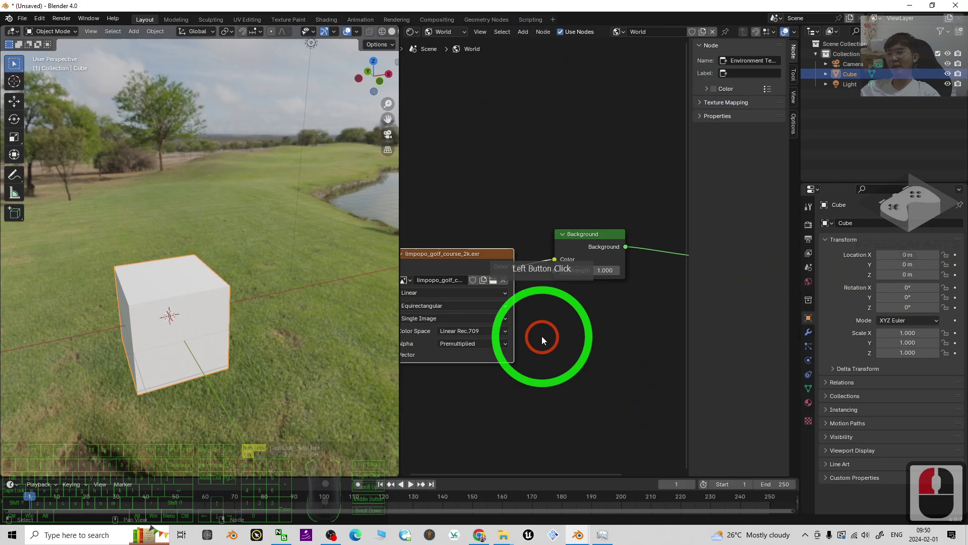
pyautogui.click(493, 280)
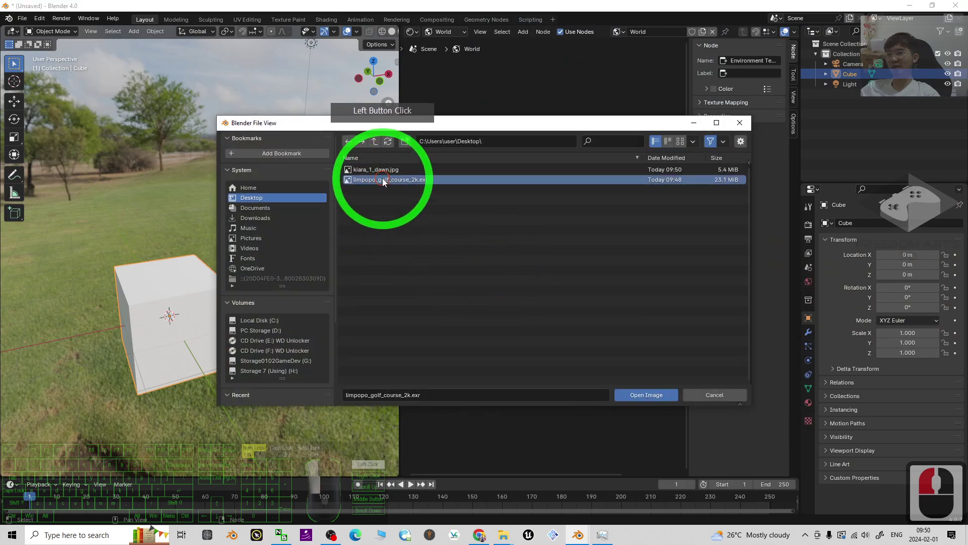
pyautogui.click(252, 197)
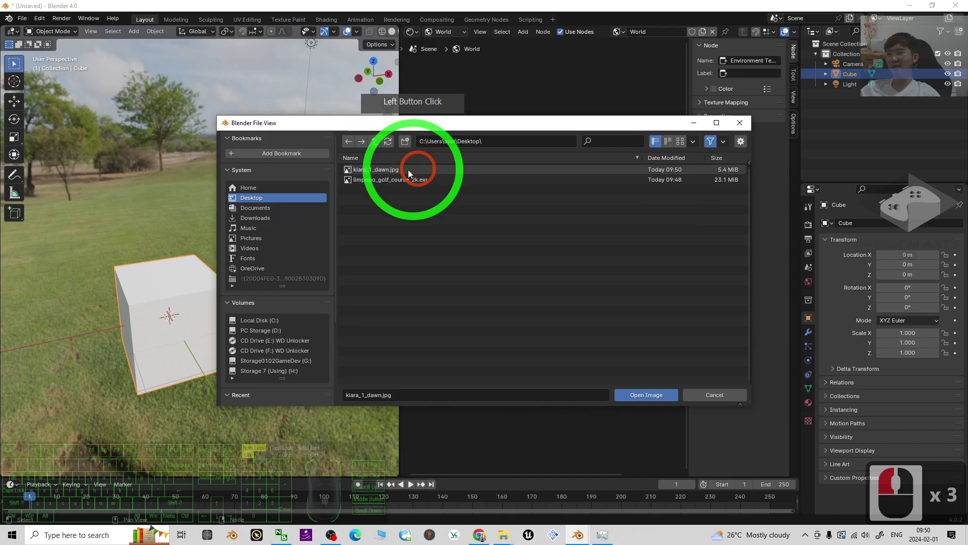
pyautogui.click(400, 172)
pyautogui.doubleClick(392, 173)
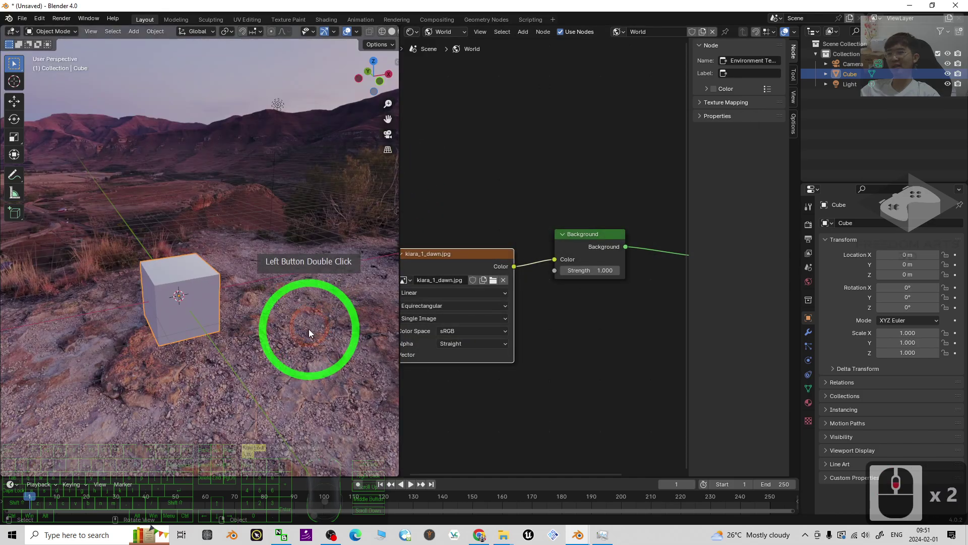
# Orbit and zoom around the cube to view the dawn hillside and mountain horizon
pyautogui.moveTo(306, 337); pyautogui.dragTo(208, 284, button='middle')
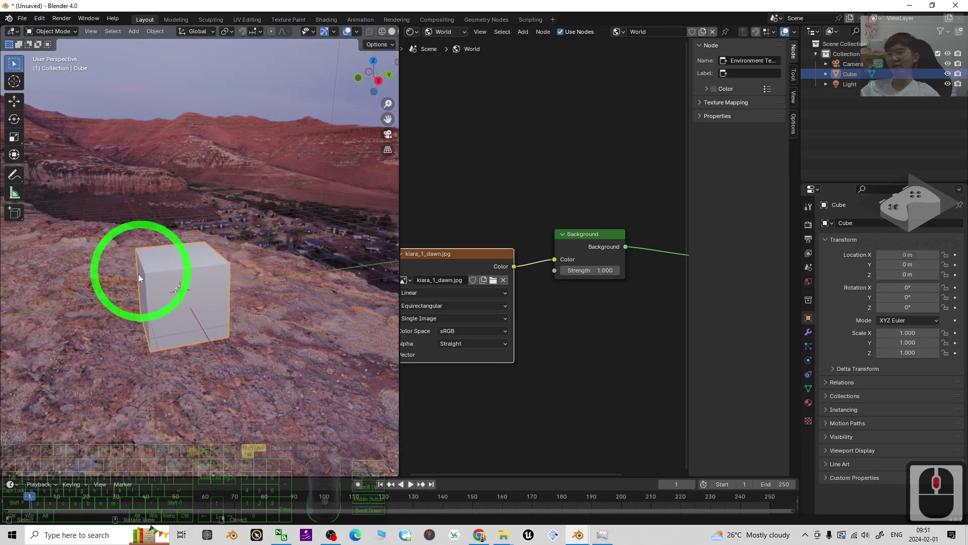
pyautogui.moveTo(192, 235); pyautogui.dragTo(352, 126, button='middle')
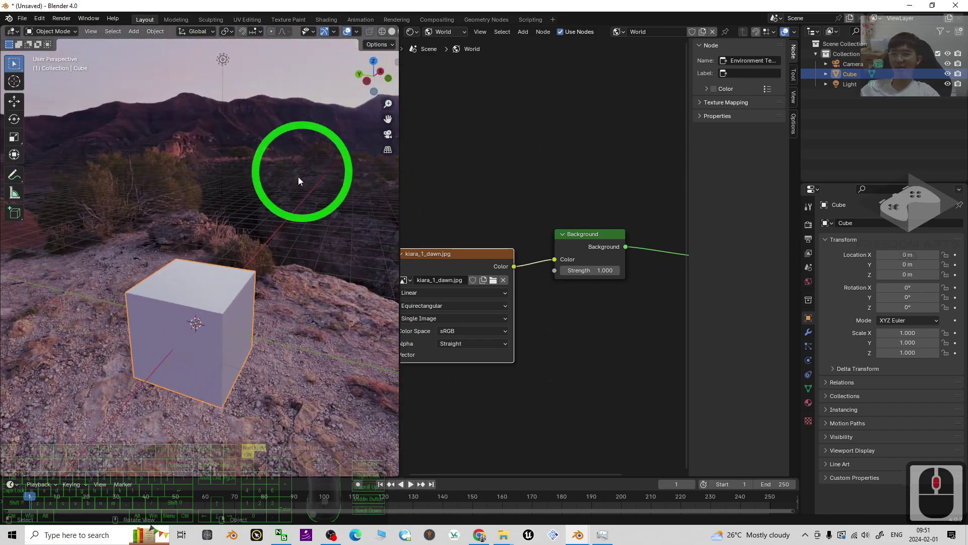
pyautogui.moveTo(262, 240); pyautogui.dragTo(138, 248, button='middle')
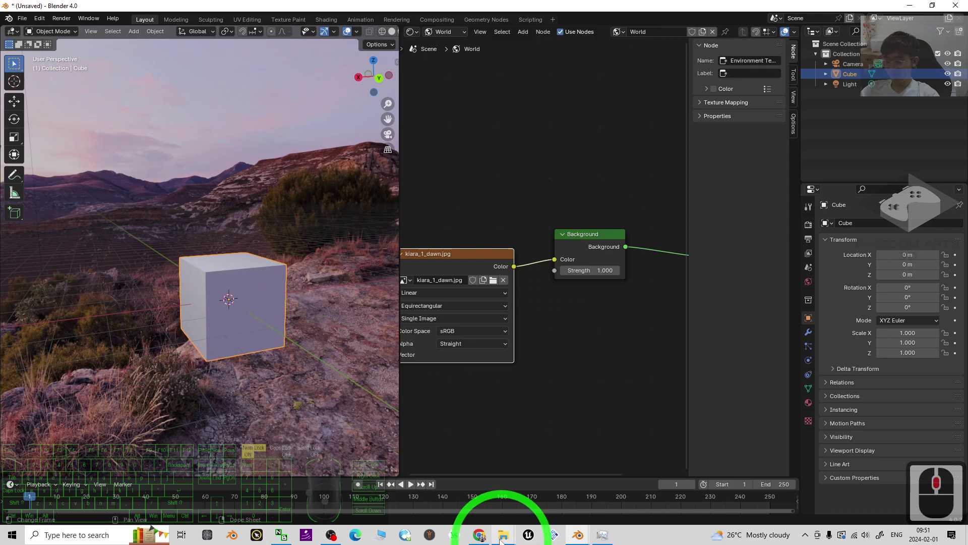
pyautogui.click(482, 536)
pyautogui.click(482, 535)
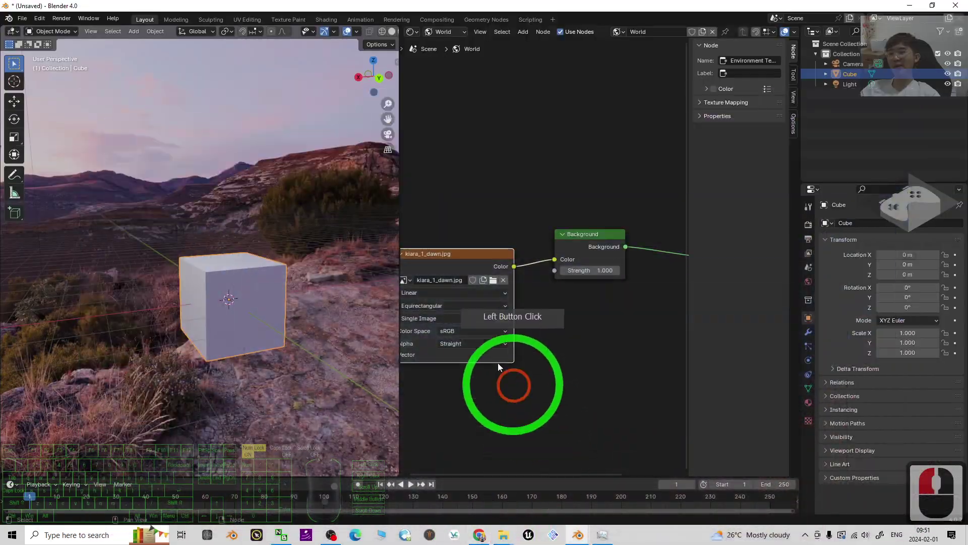
pyautogui.scroll(-4, 303, 293)
pyautogui.moveTo(303, 292); pyautogui.dragTo(330, 319, button='middle')
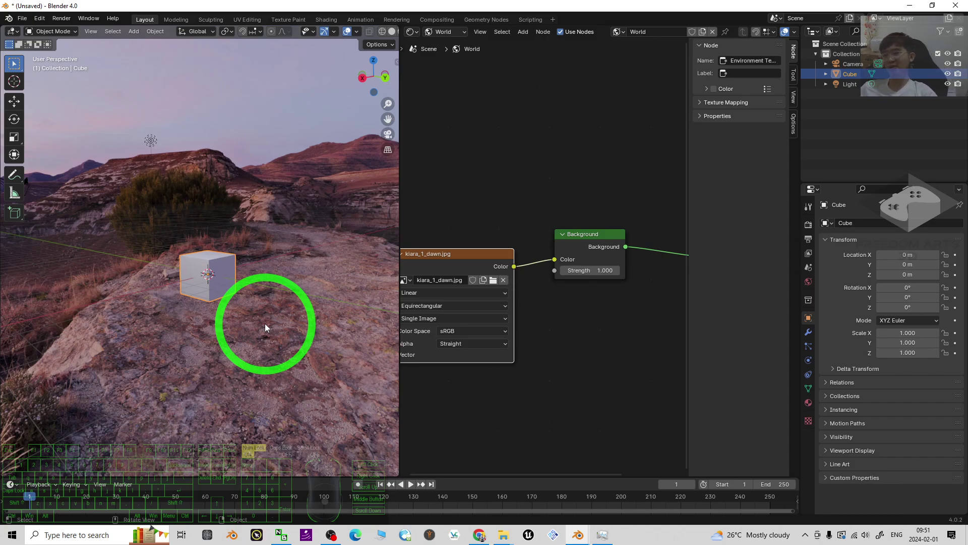
pyautogui.scroll(-2, 263, 318)
pyautogui.scroll(6, 260, 309)
pyautogui.moveTo(261, 310); pyautogui.dragTo(558, 443, button='middle')
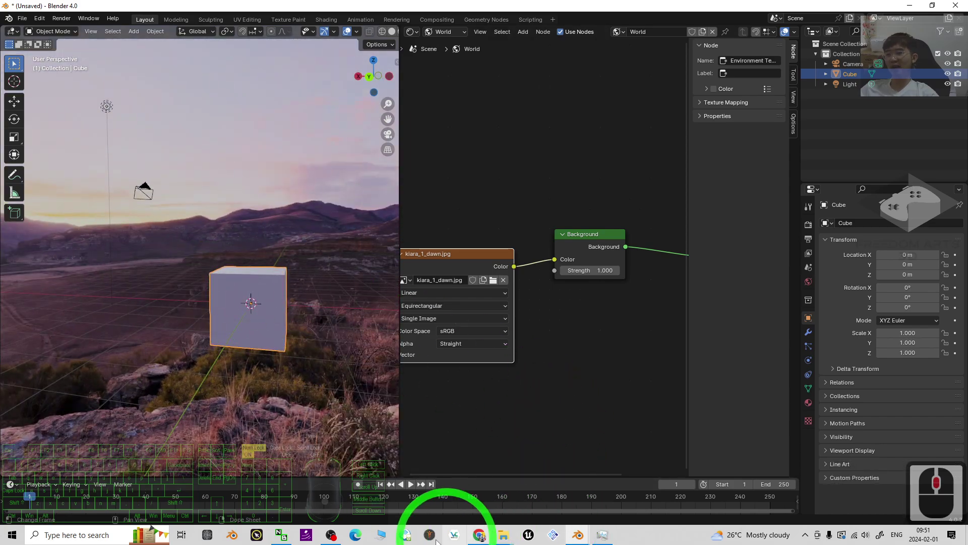
# Zoom the dawn image in Chrome to full size, then return it to fit-to-window
pyautogui.click(480, 536)
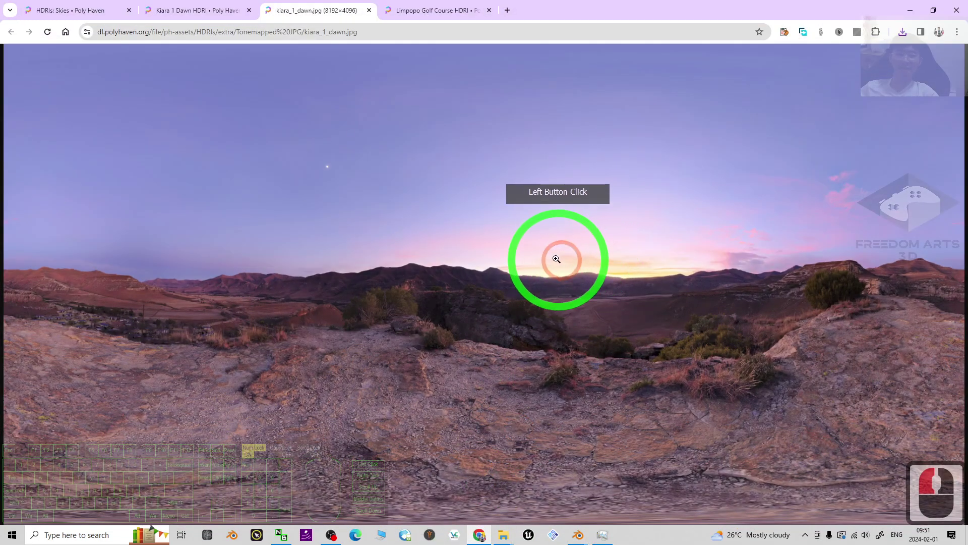
pyautogui.click(521, 180)
pyautogui.scroll(-12, 432, 231)
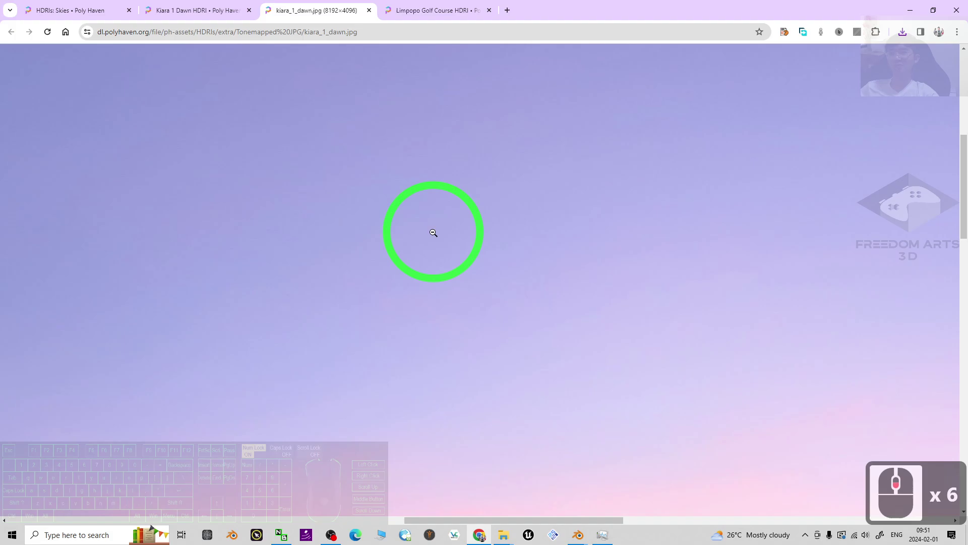
pyautogui.click(485, 256)
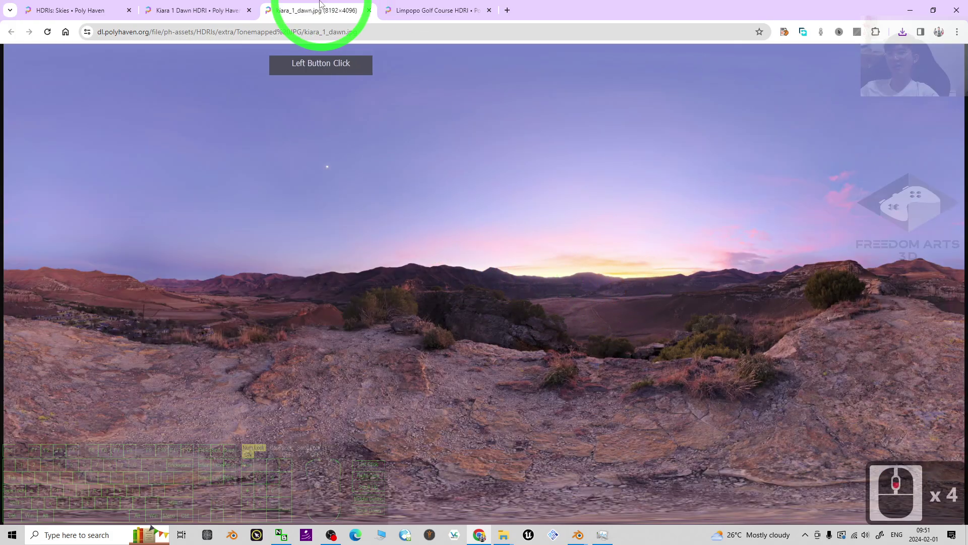
# Return to Poly Haven's HDRIs: Skies listing and scroll down through more skies
pyautogui.click(214, 11)
pyautogui.click(97, 6)
pyautogui.scroll(-11, 547, 286)
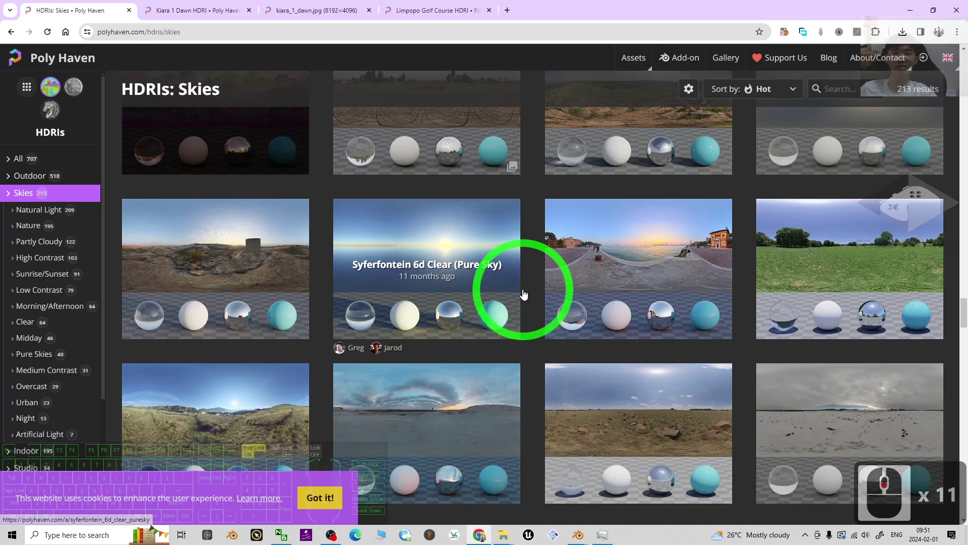
pyautogui.scroll(-20, 523, 295)
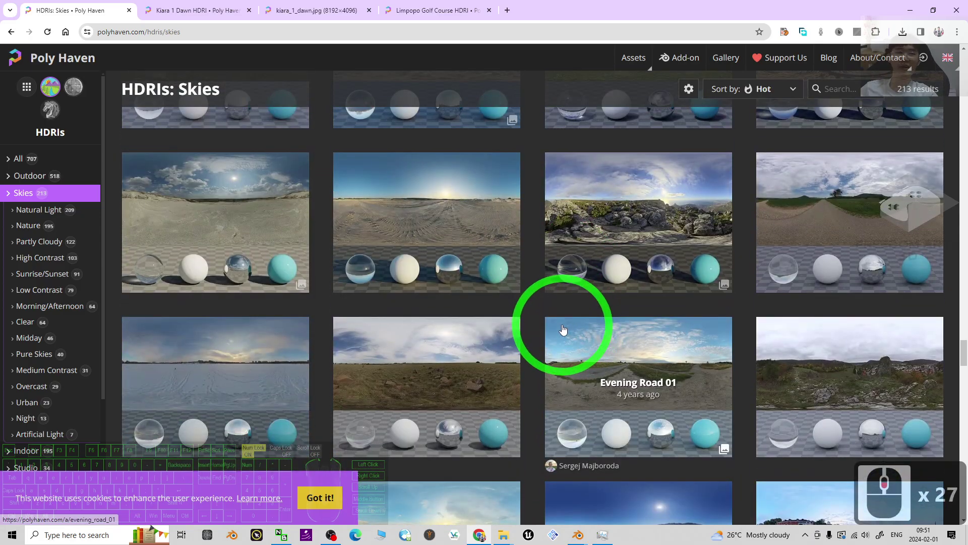
pyautogui.scroll(-5, 535, 331)
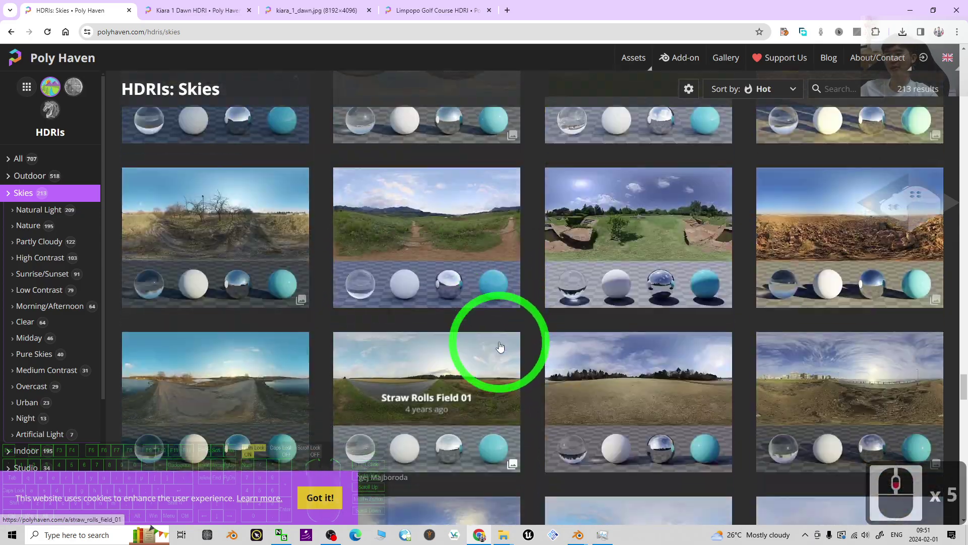
pyautogui.scroll(-13, 500, 347)
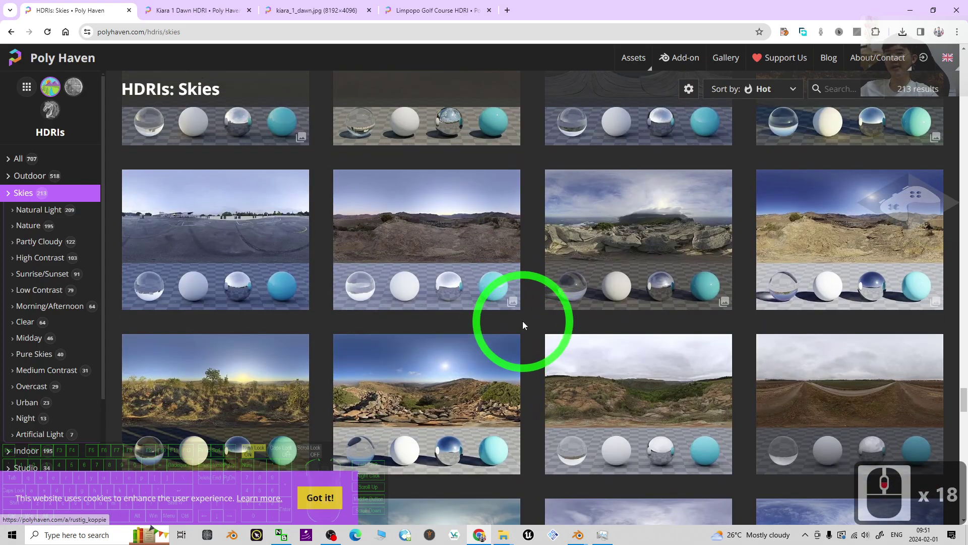